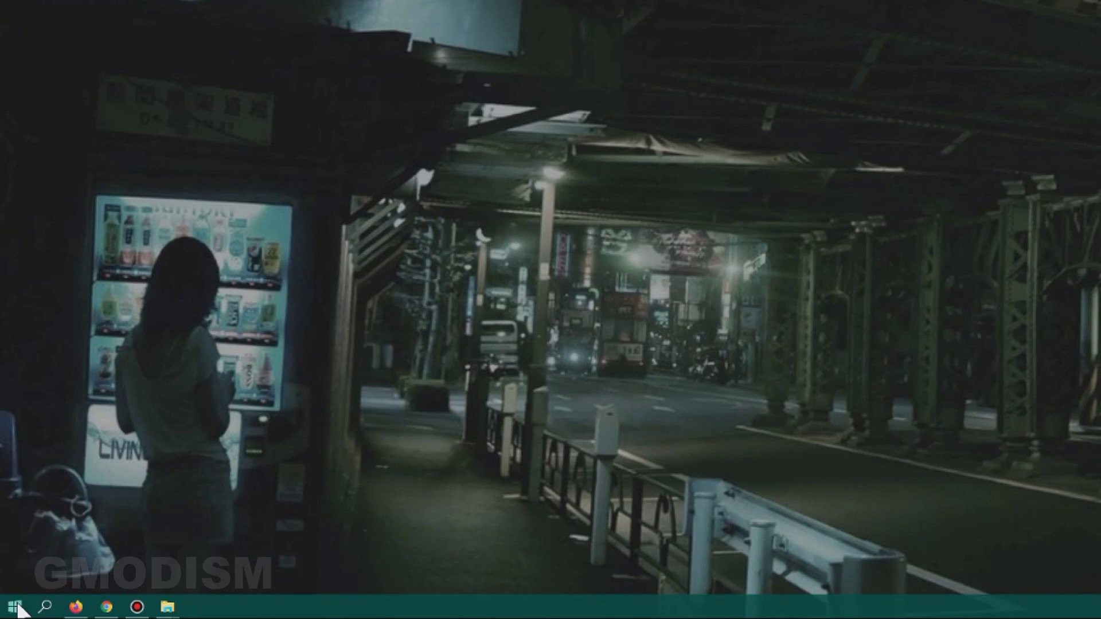
Open Disk Management through a 'disk' search in Control Panel and select Disk 1's 1863,02 GB unallocated space
{"action": "right_click", "coordinate": [18, 605]}
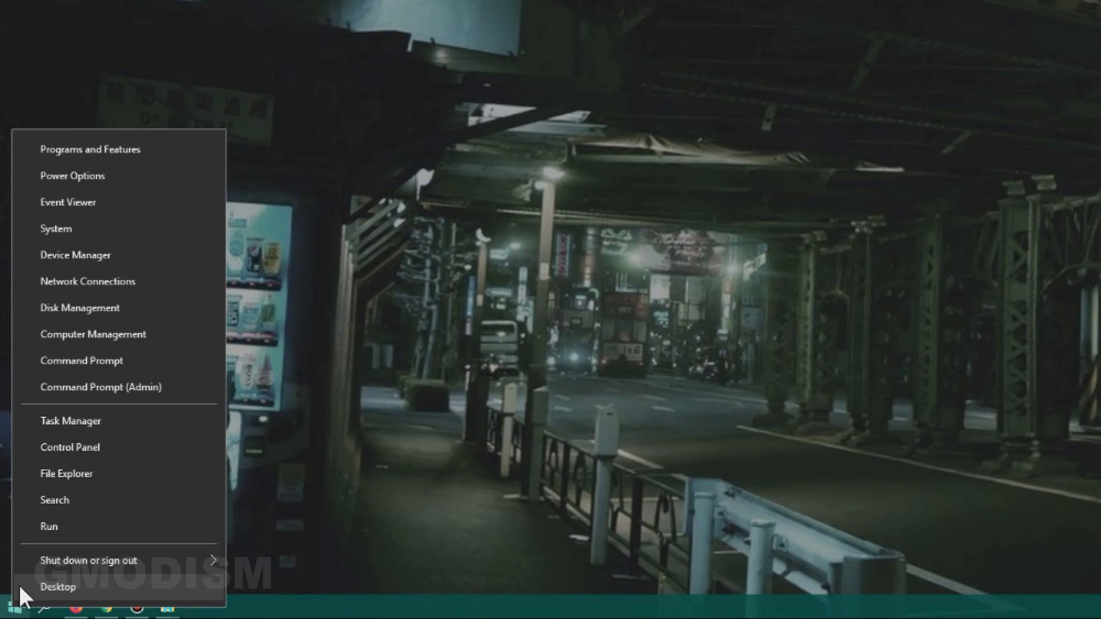
{"action": "left_click", "coordinate": [98, 450]}
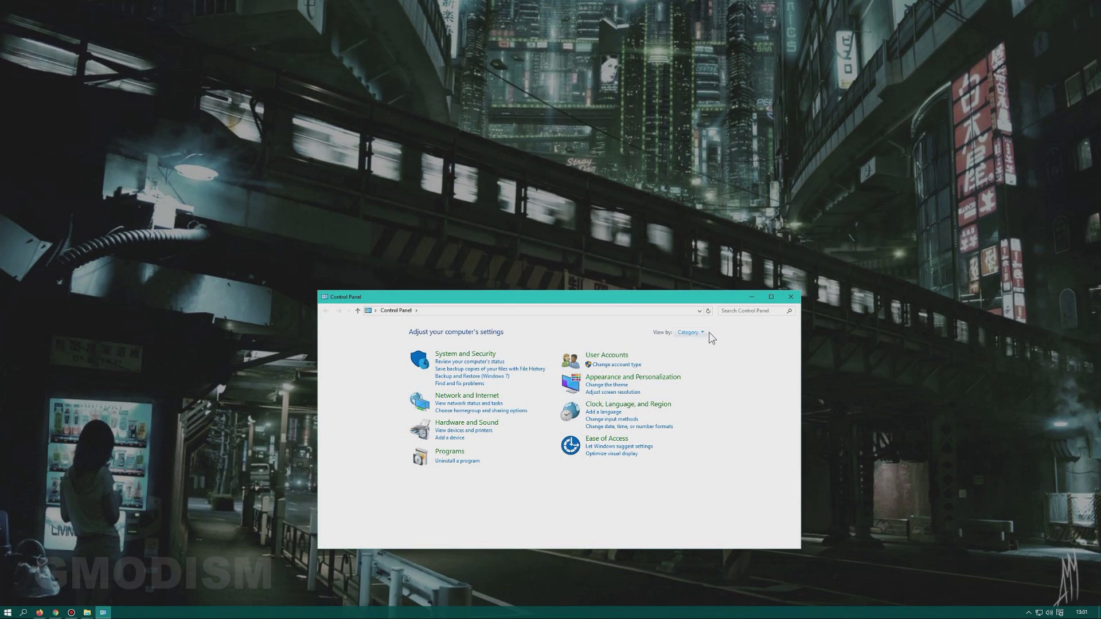
{"action": "left_click", "coordinate": [743, 315]}
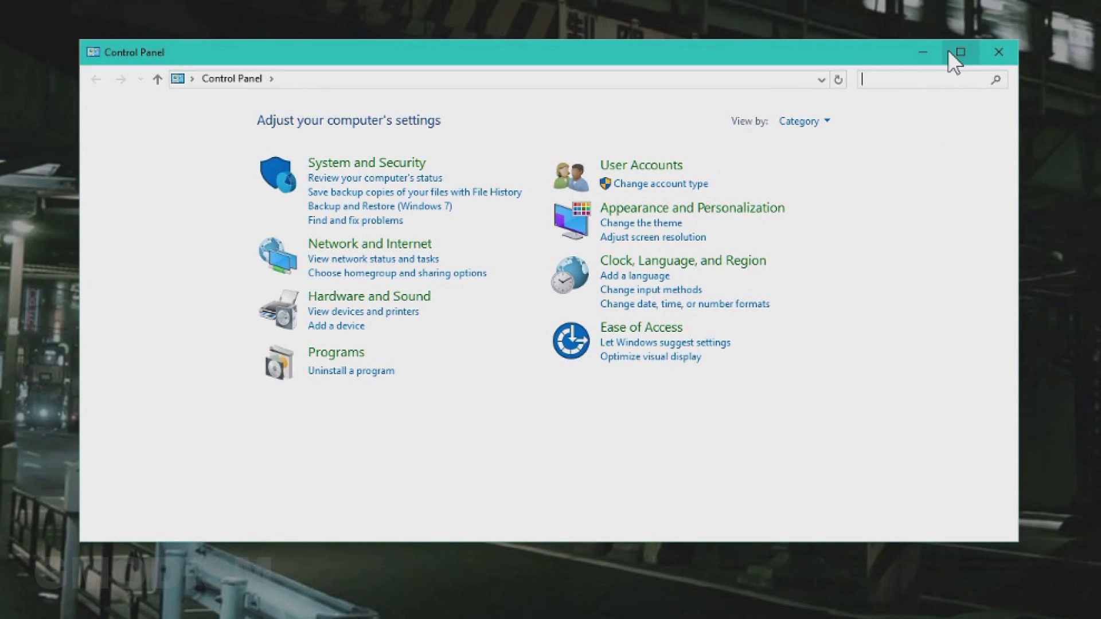
{"action": "type", "text": "disk"}
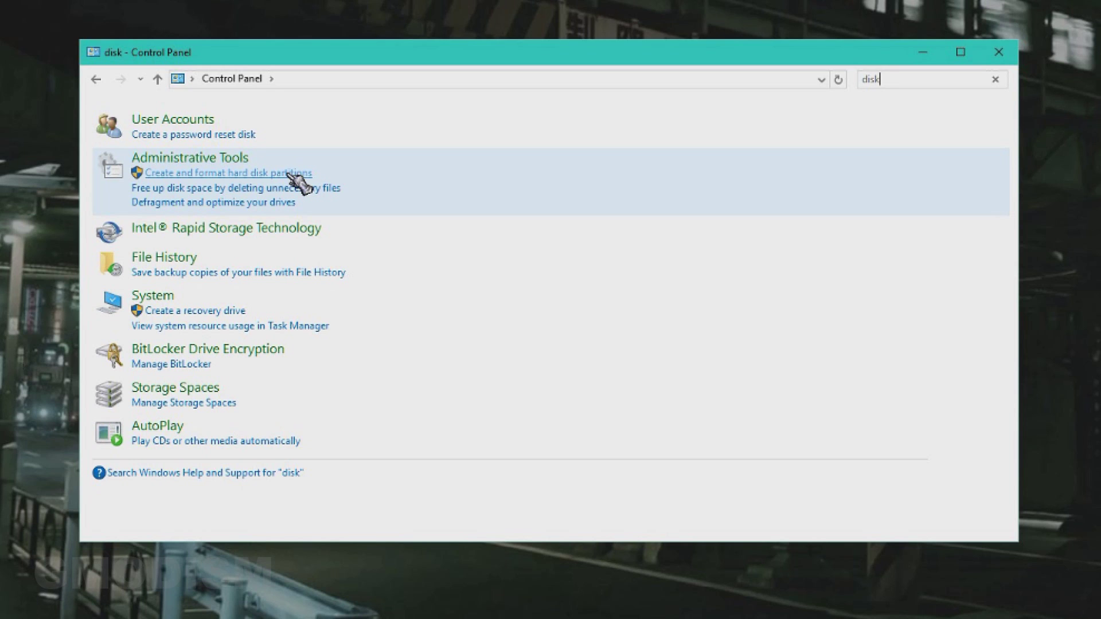
{"action": "left_click", "coordinate": [290, 173]}
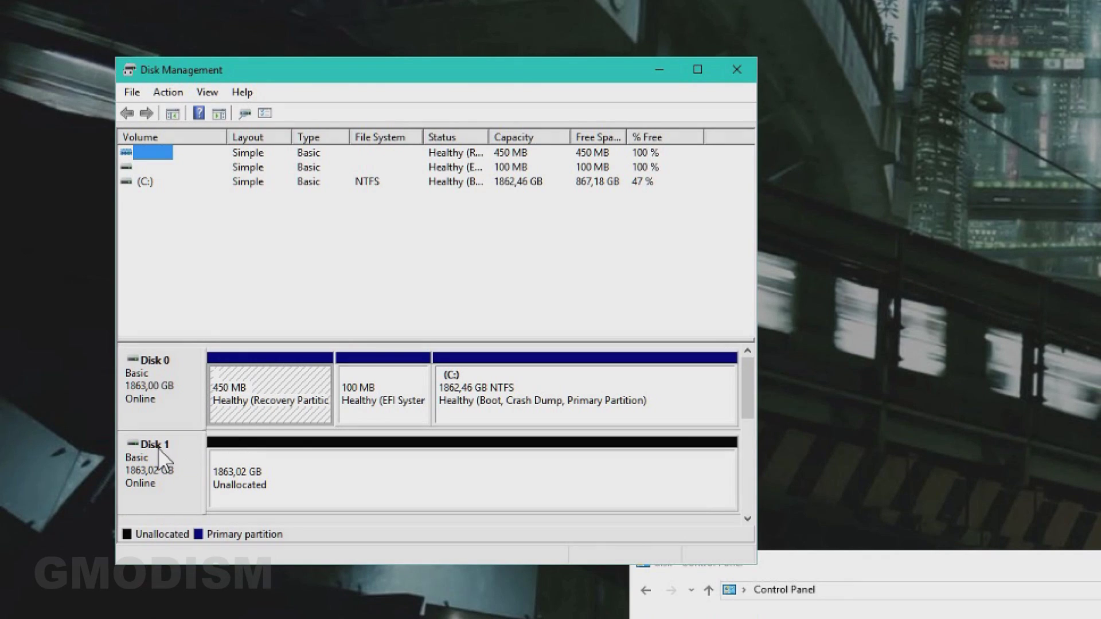
{"action": "left_click", "coordinate": [261, 456]}
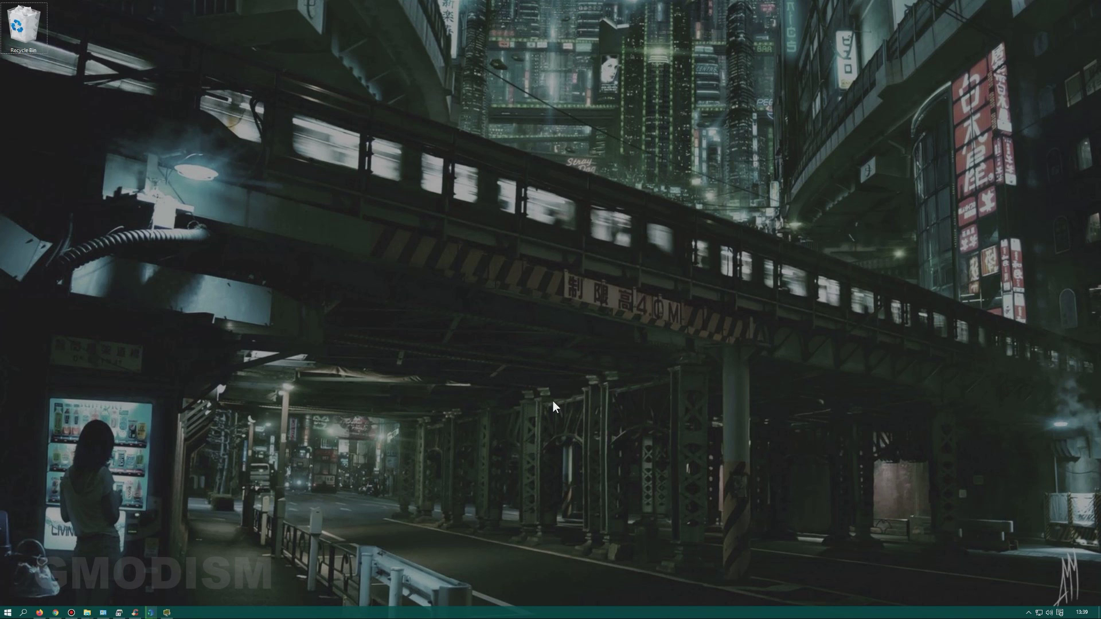
Open the Recycle Bin and select all 49 of its items
{"action": "double_click", "coordinate": [41, 37]}
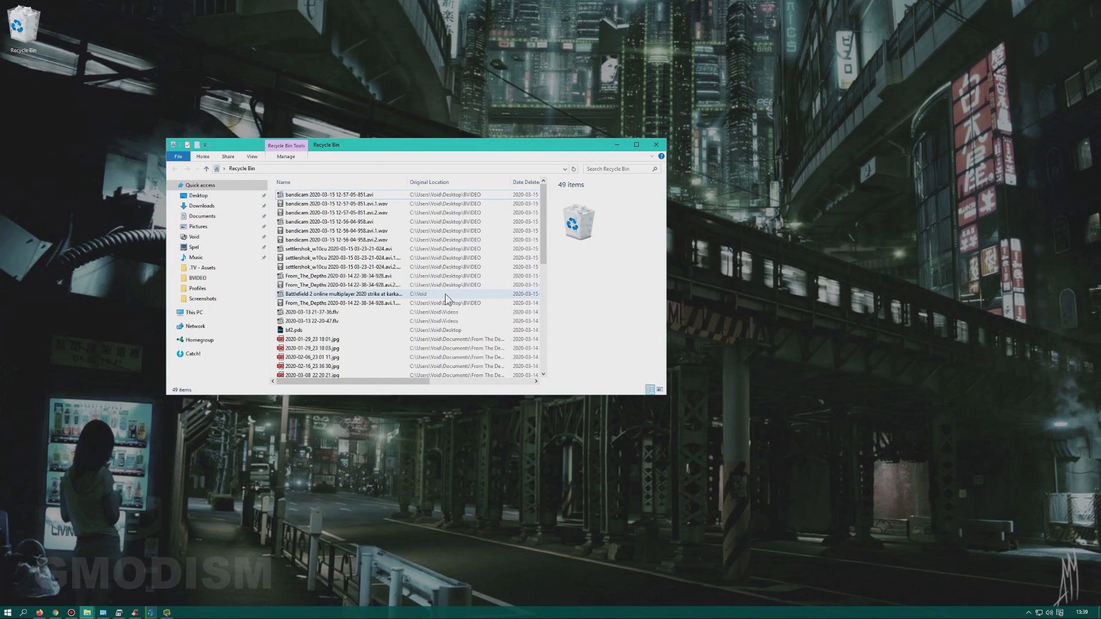
{"action": "key", "text": "ctrl+a"}
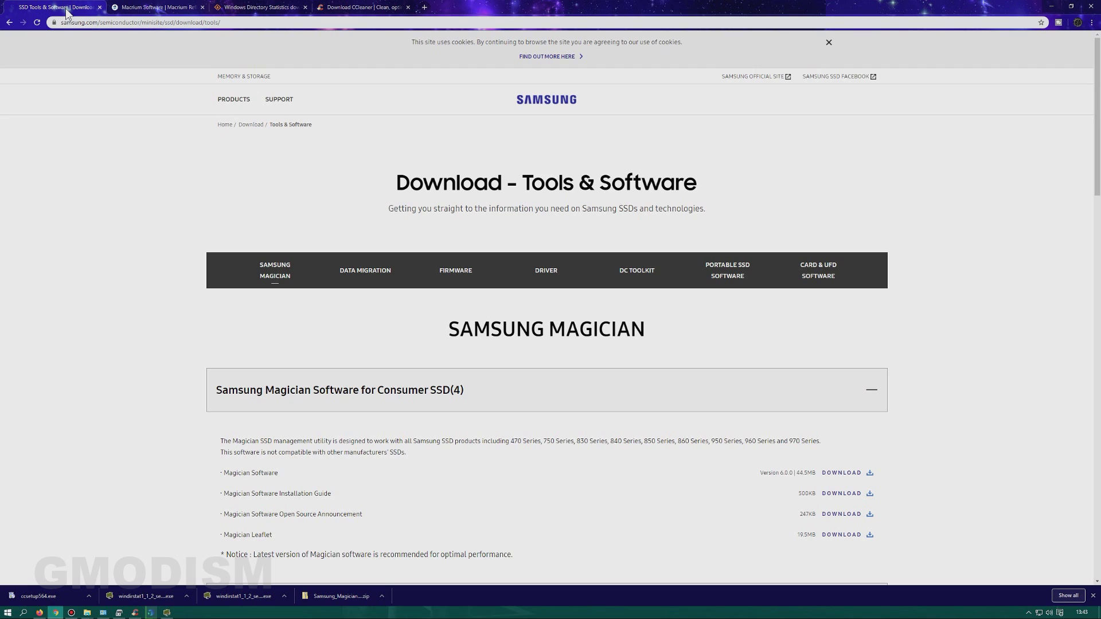
On the Macrium tab, download Reflect 7 Free Edition for Home Use, skipping the email prompt
{"action": "left_click", "coordinate": [149, 9]}
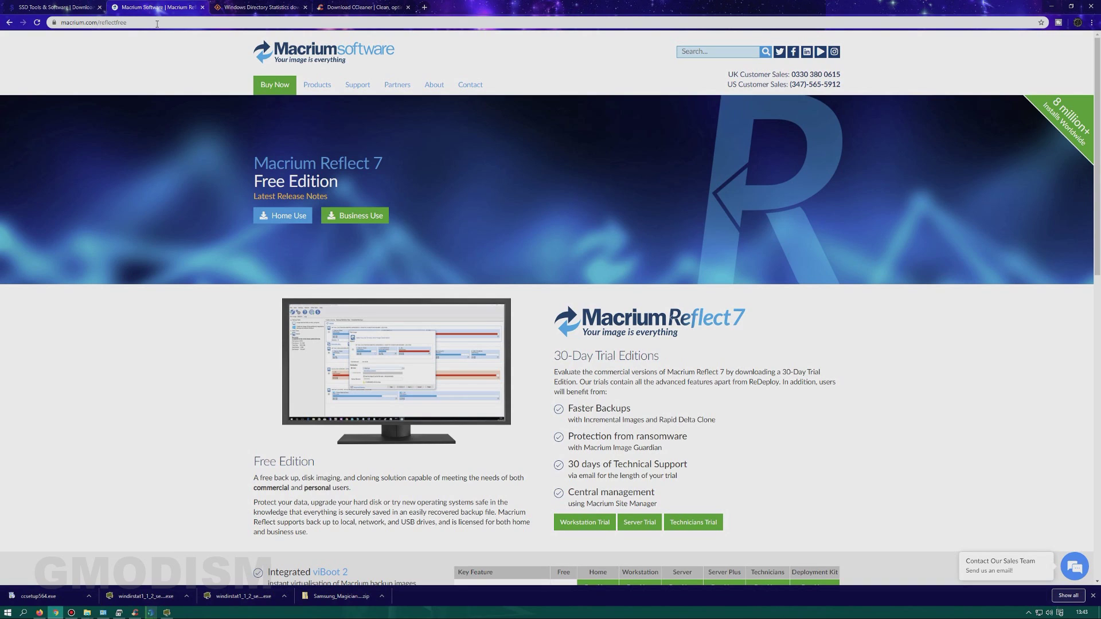
{"action": "left_click", "coordinate": [153, 22]}
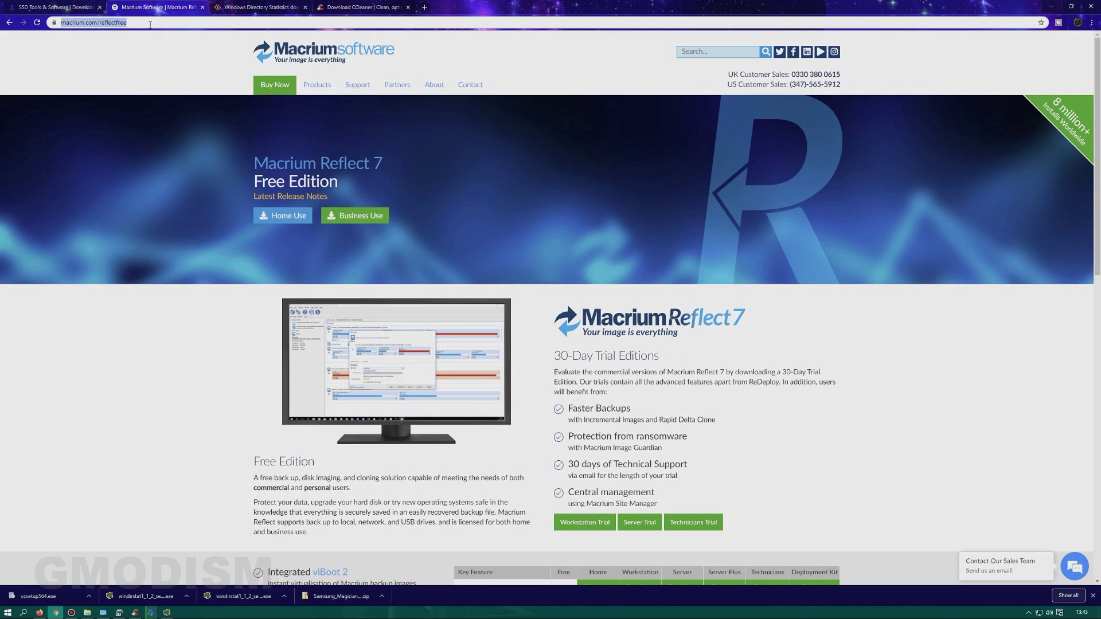
{"action": "left_click", "coordinate": [193, 348]}
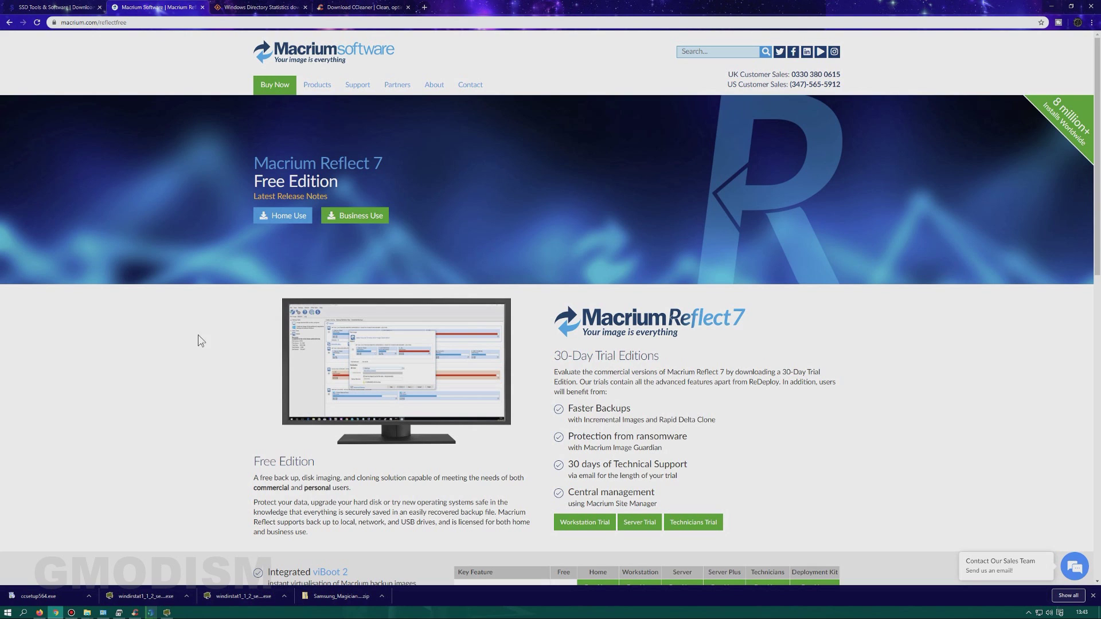
{"action": "left_click", "coordinate": [278, 217]}
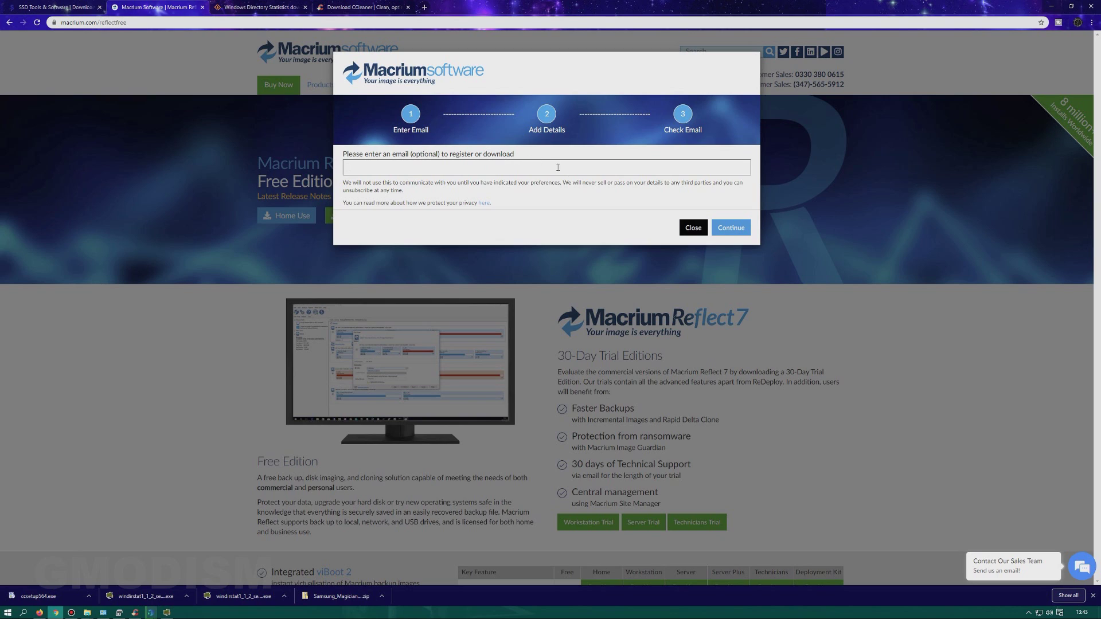
{"action": "left_click", "coordinate": [733, 229]}
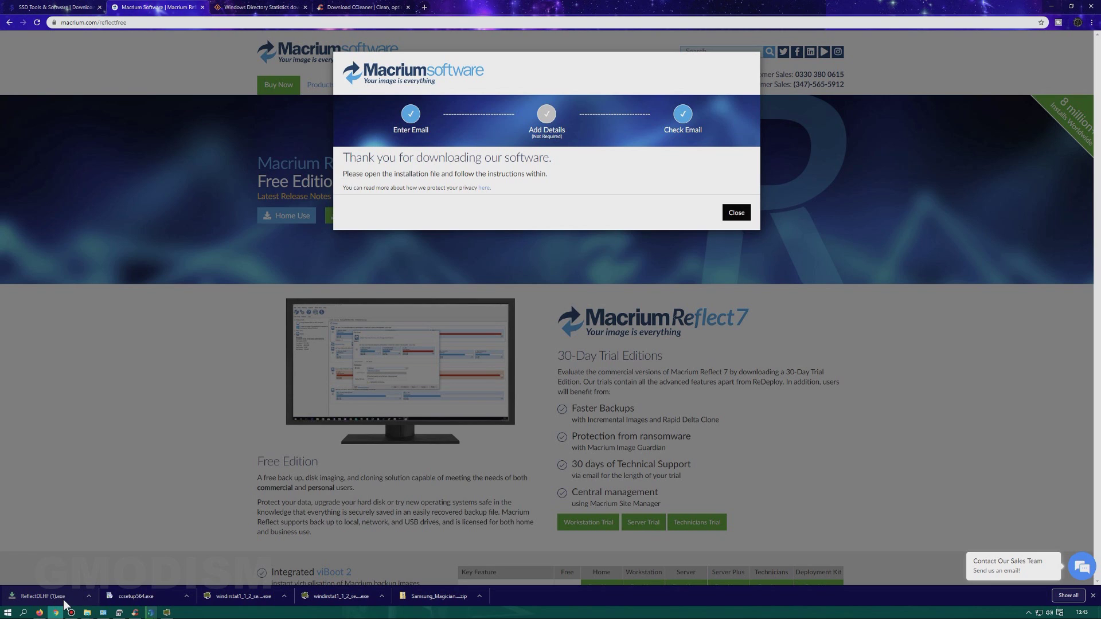
Run the Reflect download agent to download and extract the installer
{"action": "left_click", "coordinate": [46, 596]}
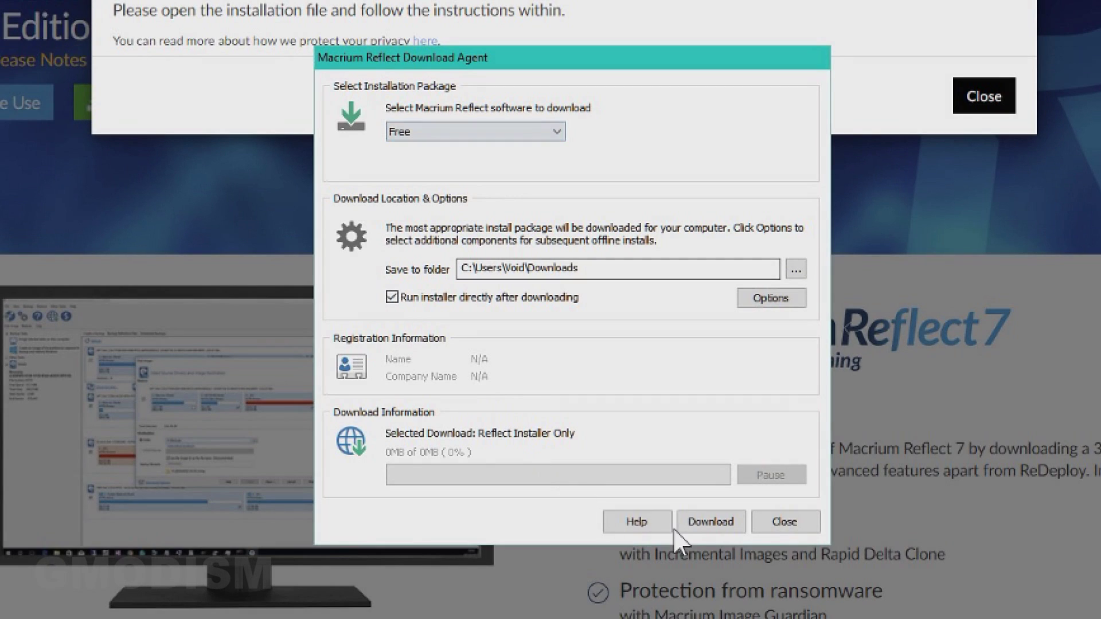
{"action": "left_click", "coordinate": [731, 523]}
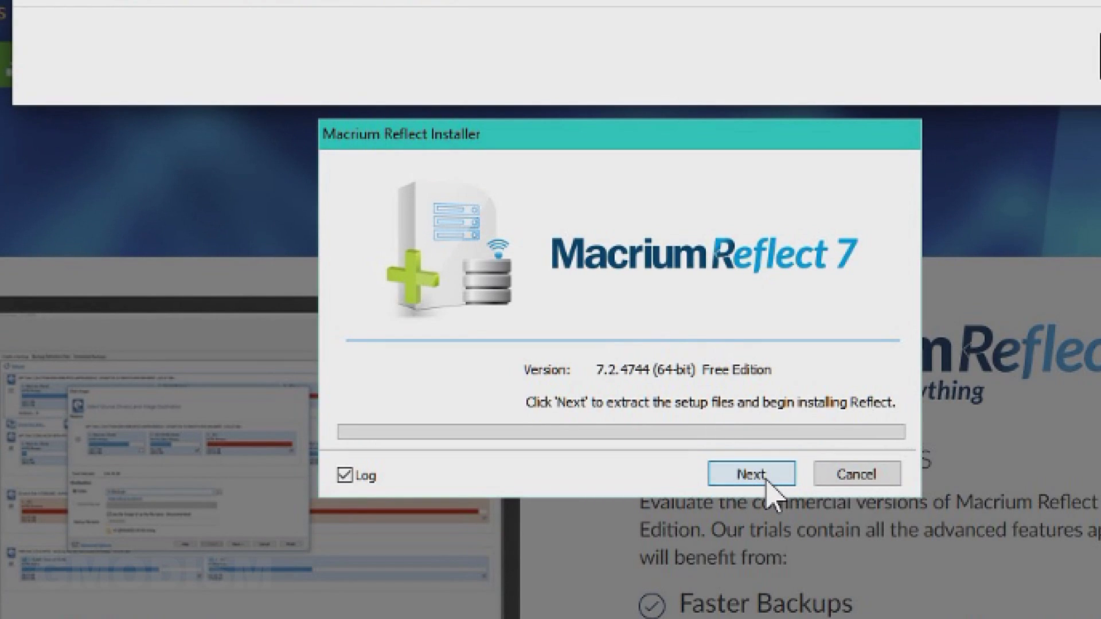
{"action": "left_click", "coordinate": [752, 475]}
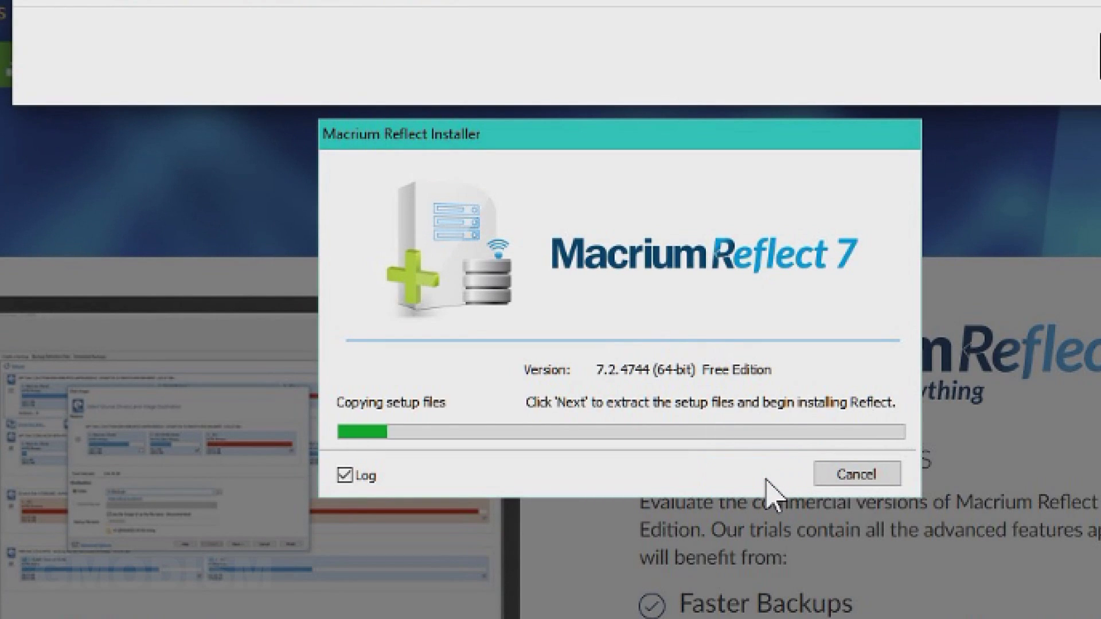
Install Reflect with the Home licence, opting out of registration
{"action": "left_click", "coordinate": [763, 512]}
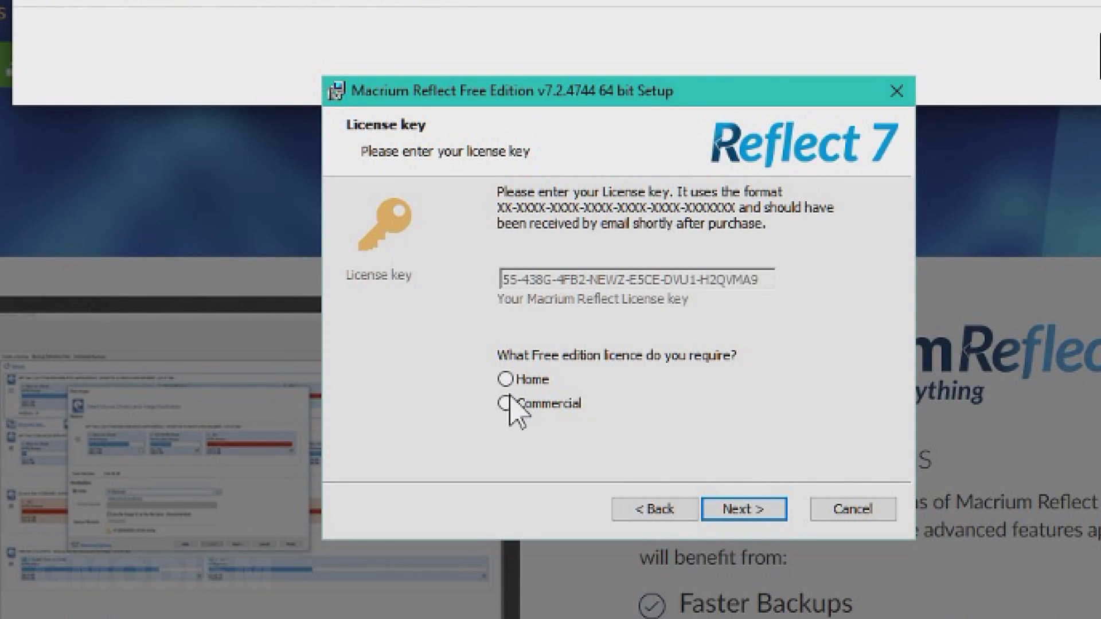
{"action": "left_click", "coordinate": [505, 380]}
{"action": "left_click", "coordinate": [766, 514]}
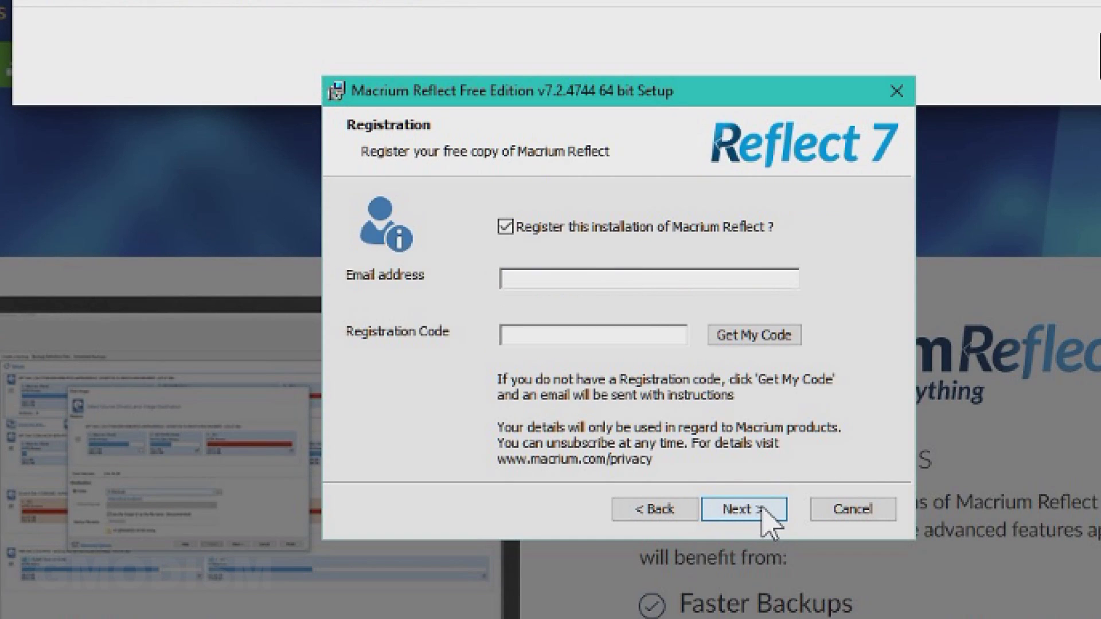
{"action": "left_click", "coordinate": [515, 229]}
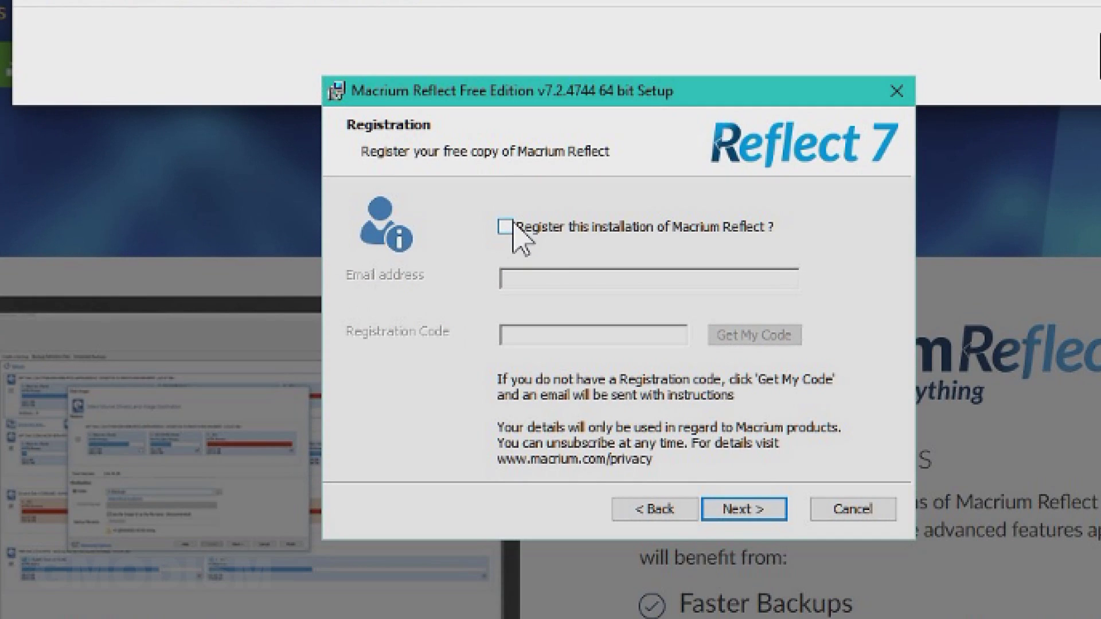
{"action": "left_click", "coordinate": [768, 515]}
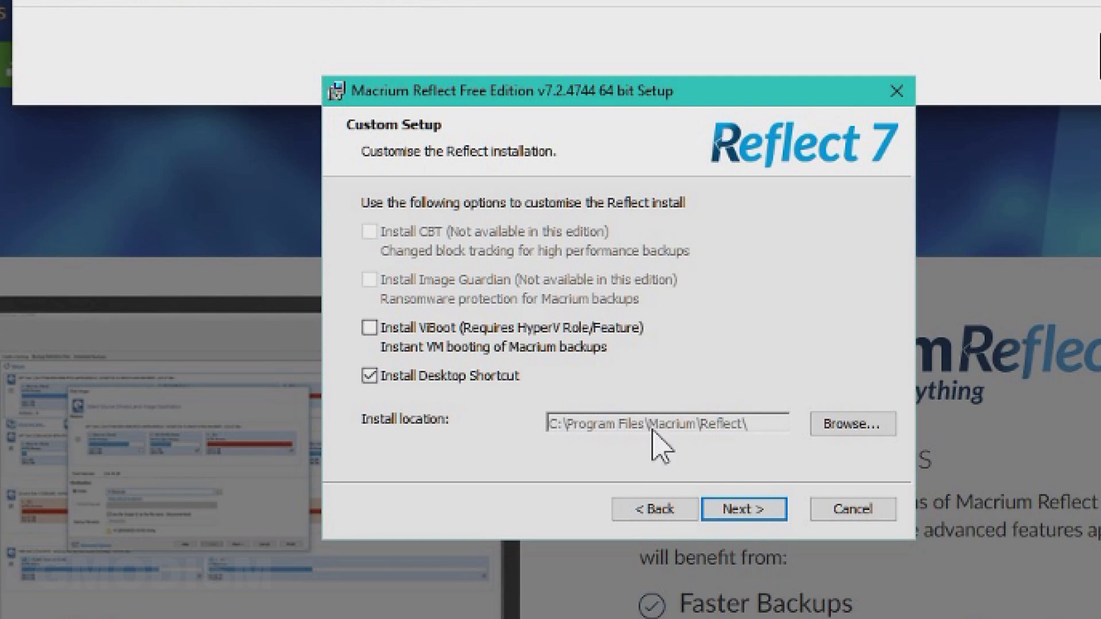
{"action": "left_click", "coordinate": [742, 512]}
{"action": "left_click", "coordinate": [744, 513]}
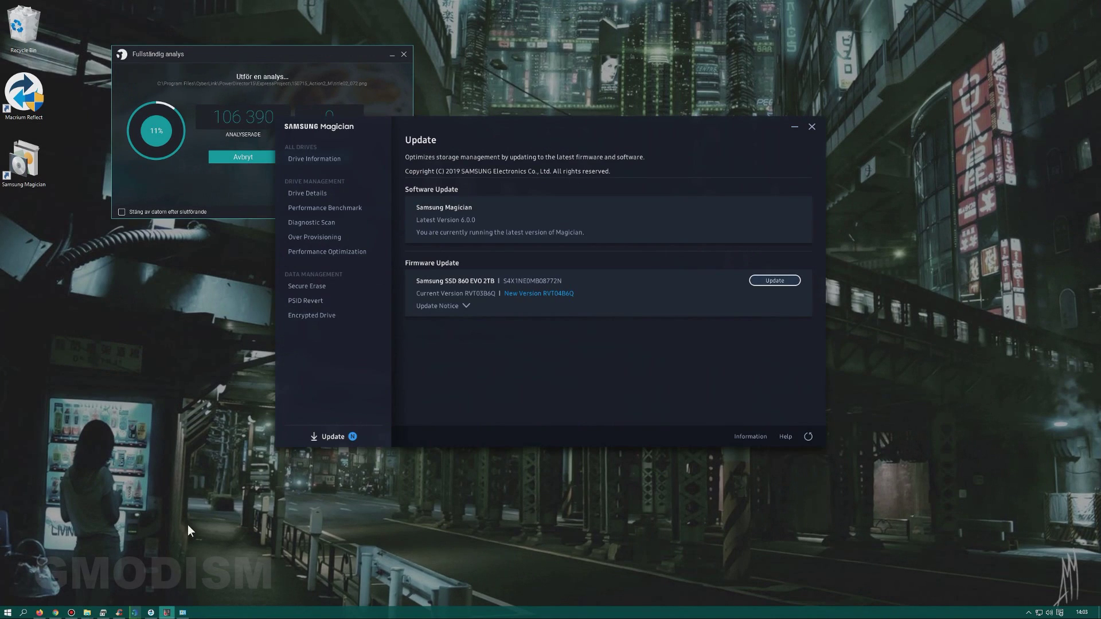
View the 860 EVO 2TB details: Good health, 24°C, firmware update required
{"action": "left_click", "coordinate": [323, 160]}
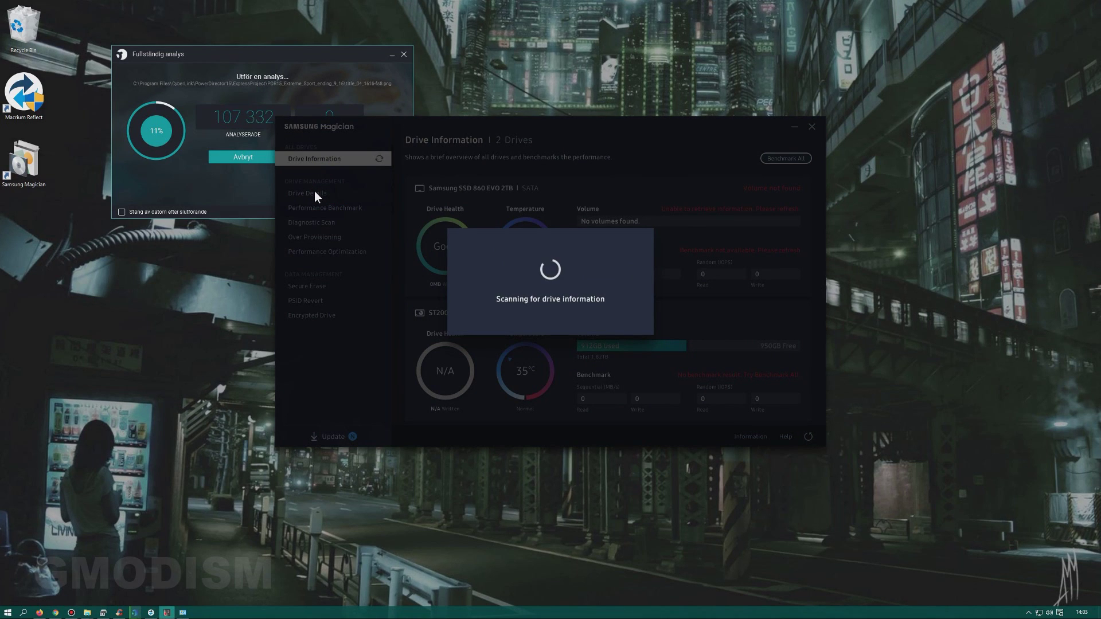
{"action": "left_click", "coordinate": [316, 194]}
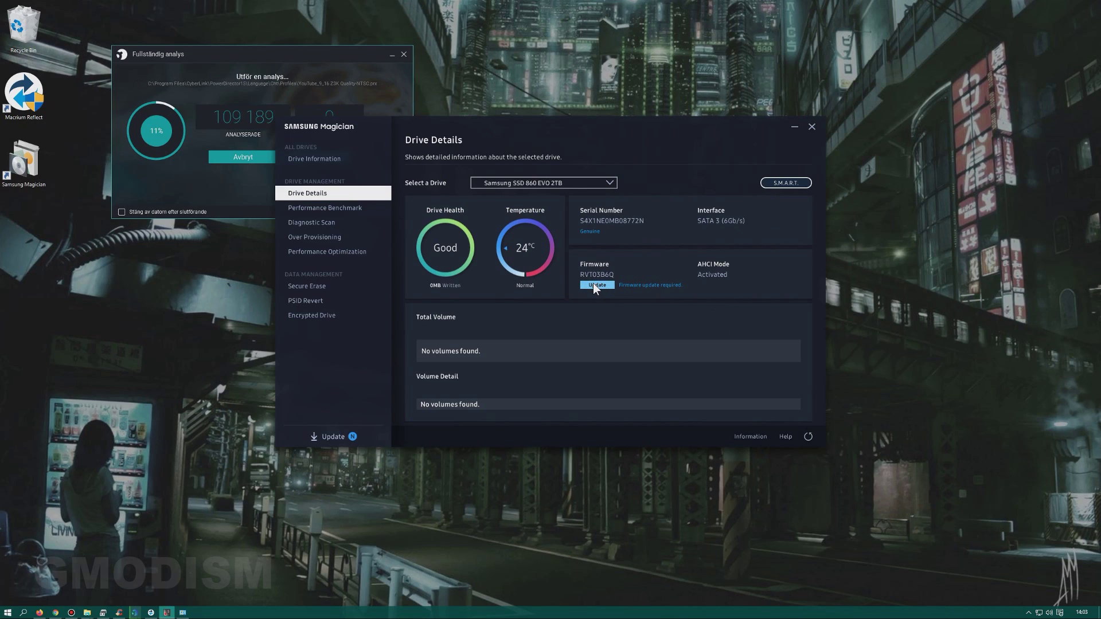
{"action": "left_click", "coordinate": [793, 127]}
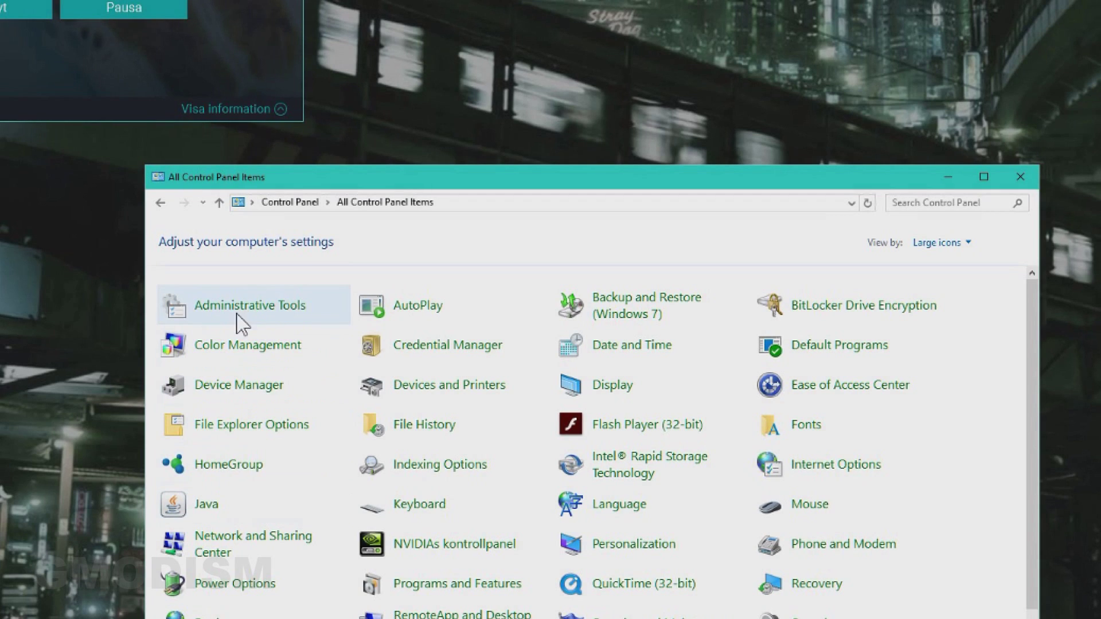
Launch Defragment and Optimize Drives from Administrative Tools and start optimizing drive C:
{"action": "left_click", "coordinate": [263, 312]}
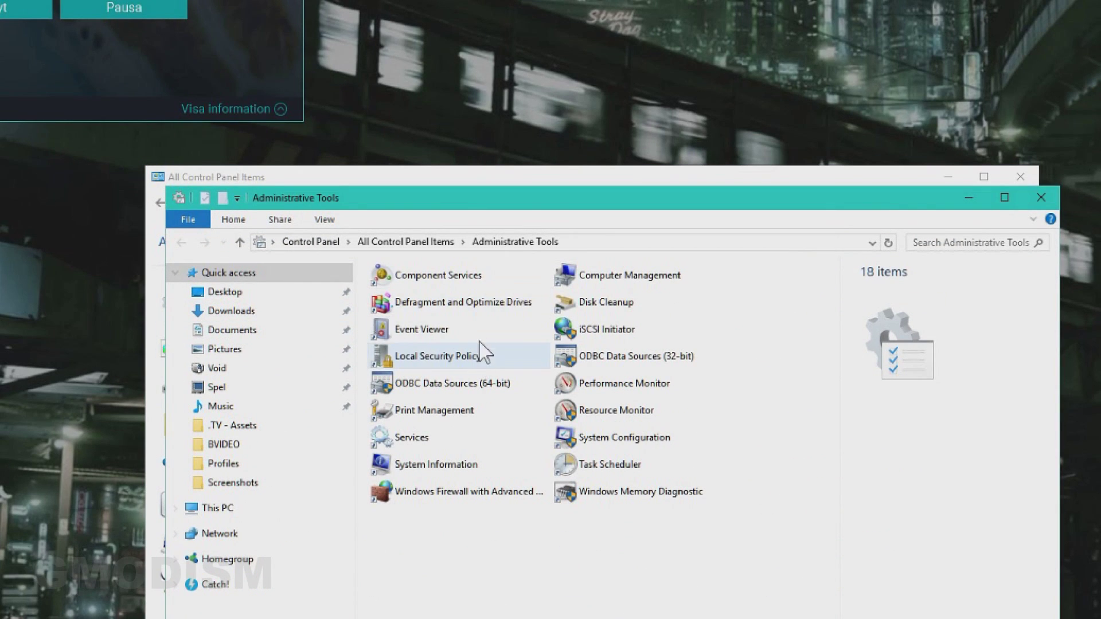
{"action": "left_click", "coordinate": [455, 304]}
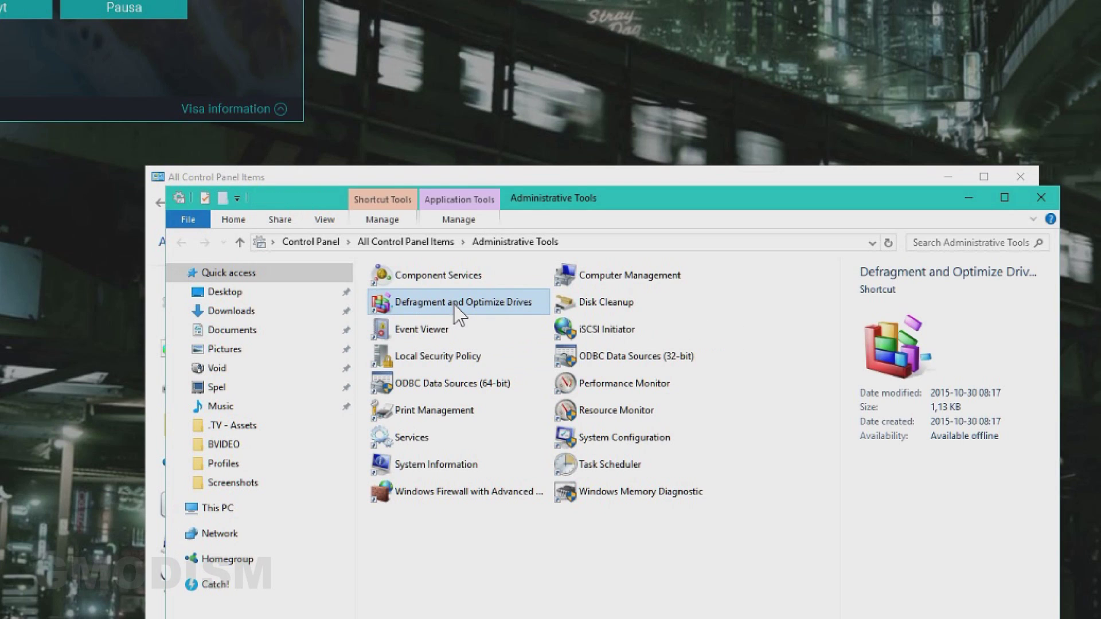
{"action": "double_click", "coordinate": [457, 309]}
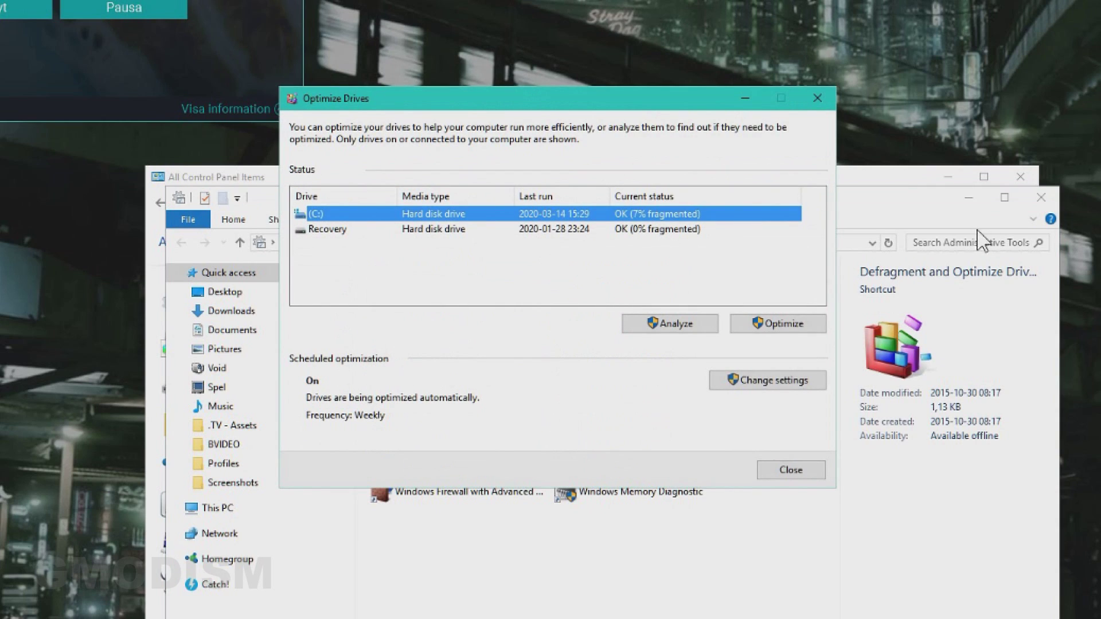
{"action": "left_click", "coordinate": [1041, 197]}
{"action": "left_click", "coordinate": [947, 177]}
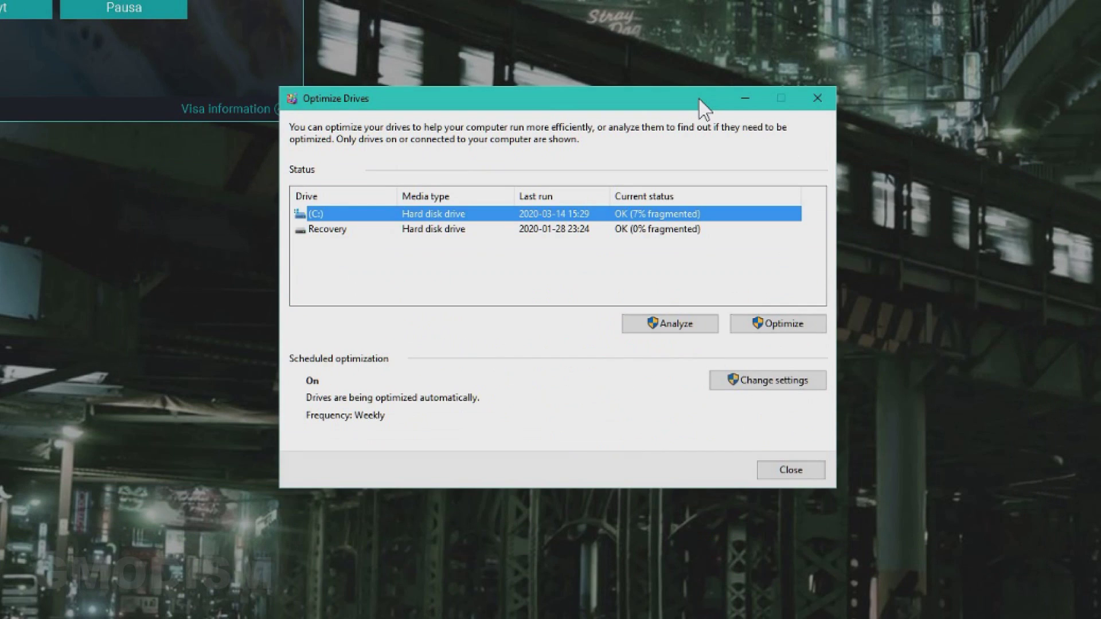
{"action": "left_click_drag", "start_coordinate": [699, 105], "coordinate": [793, 42]}
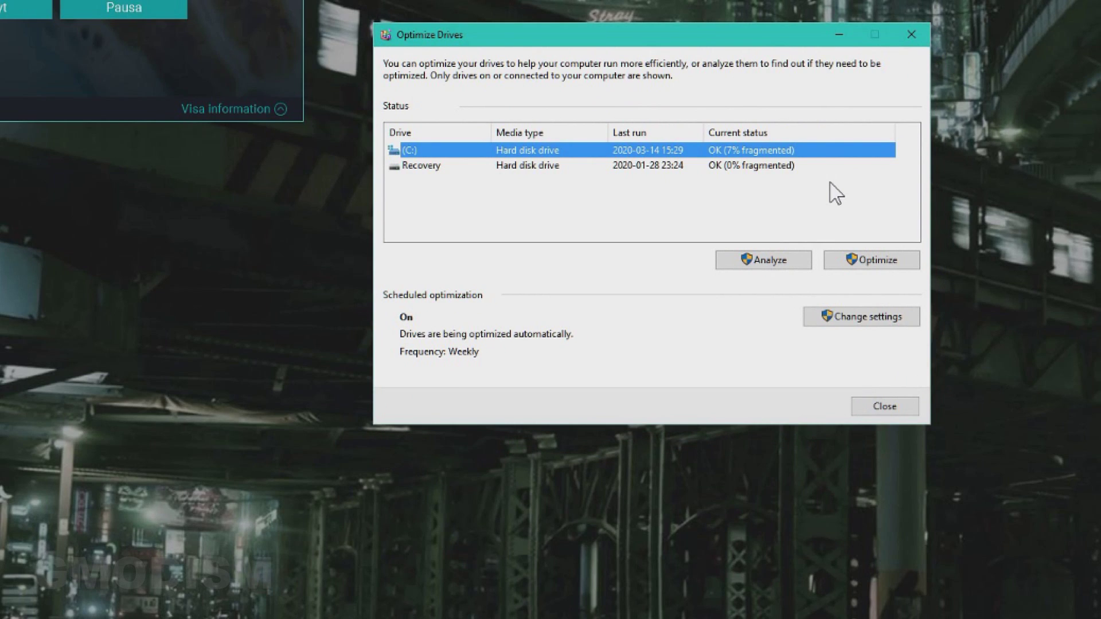
{"action": "left_click", "coordinate": [883, 264]}
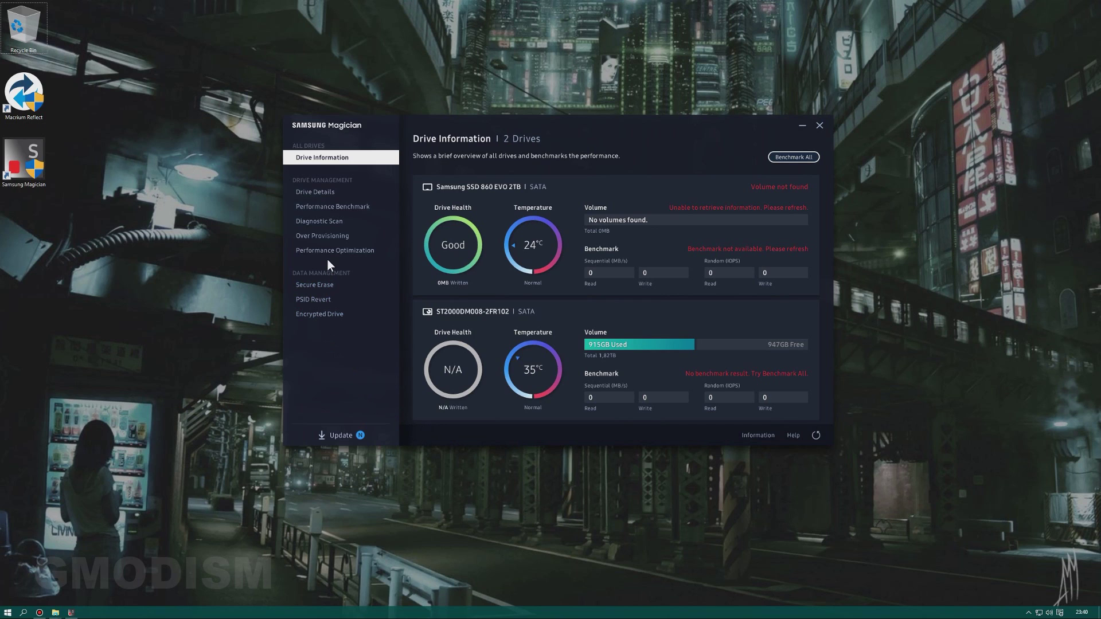
Show Drive Details for the Samsung SSD 860 EVO 2TB, firmware RVT03B6Q
{"action": "left_click", "coordinate": [338, 192]}
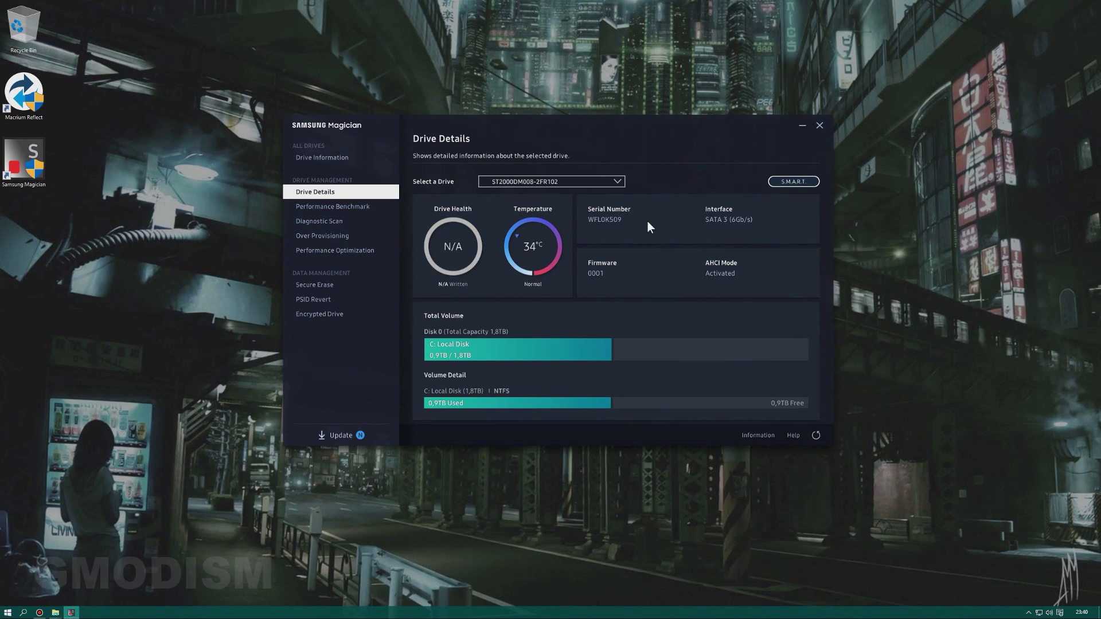
{"action": "left_click", "coordinate": [572, 181]}
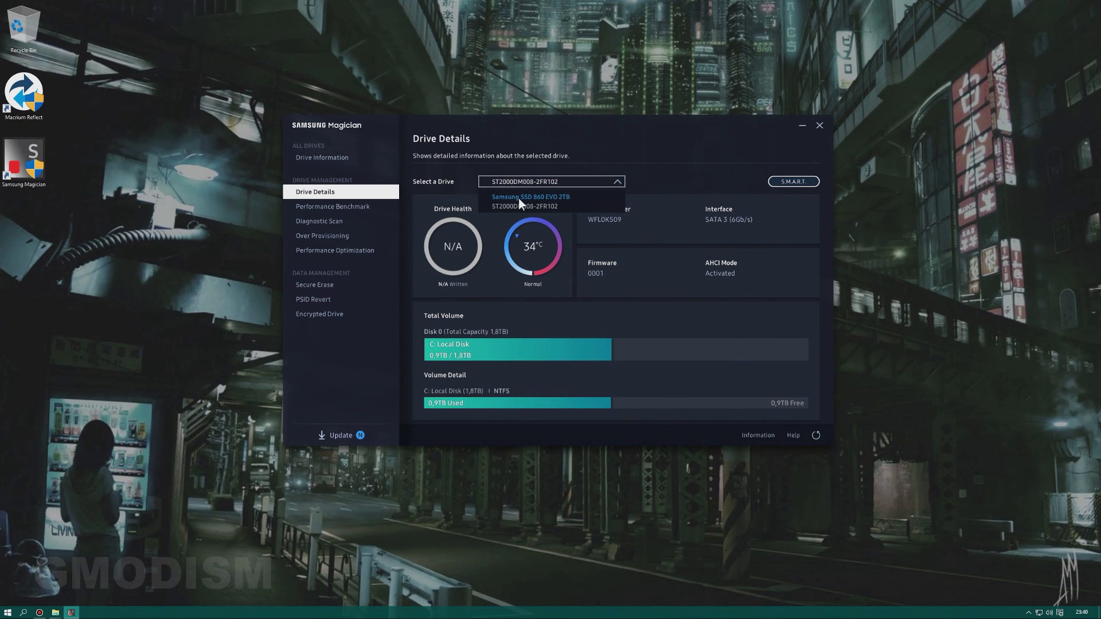
{"action": "left_click", "coordinate": [520, 197]}
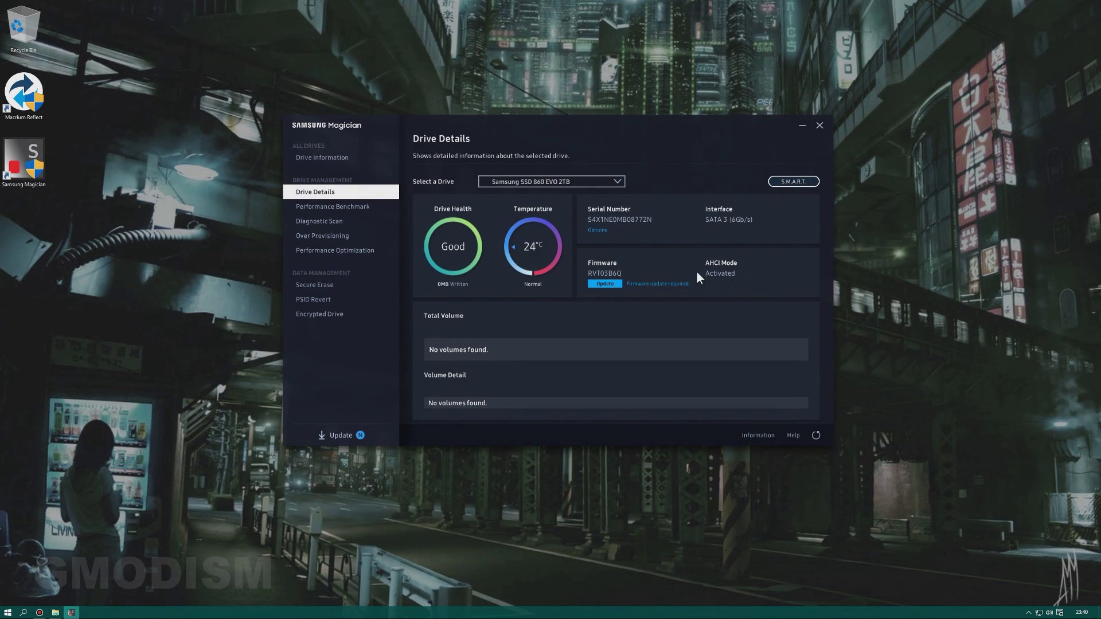
Update the SSD firmware to RVT04B6Q, accepting the automatic shutdown
{"action": "left_click", "coordinate": [605, 284]}
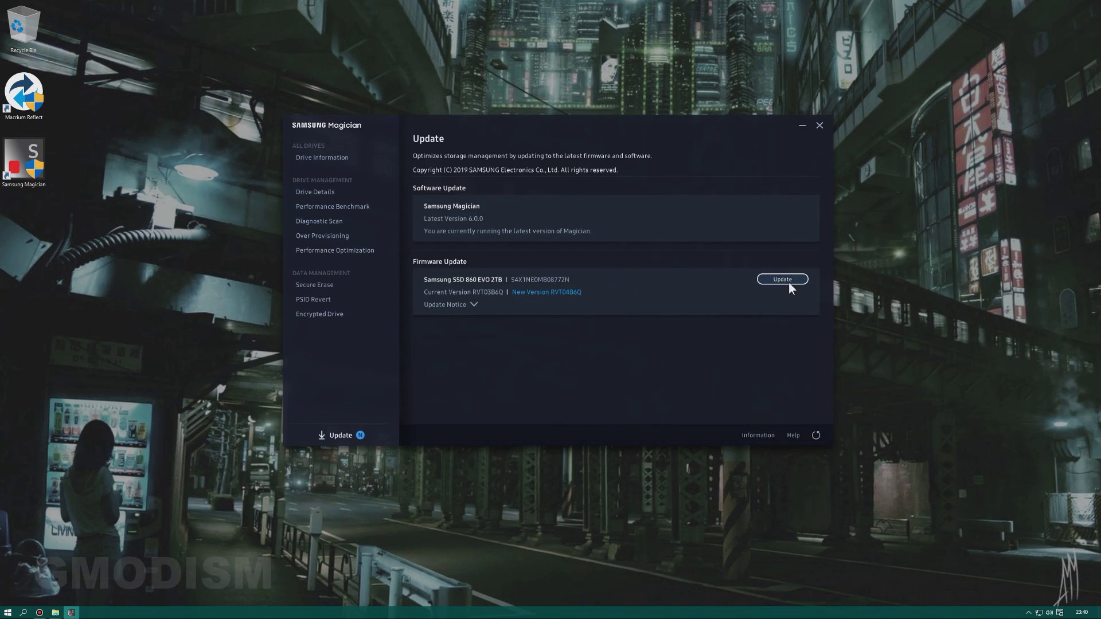
{"action": "left_click", "coordinate": [772, 279]}
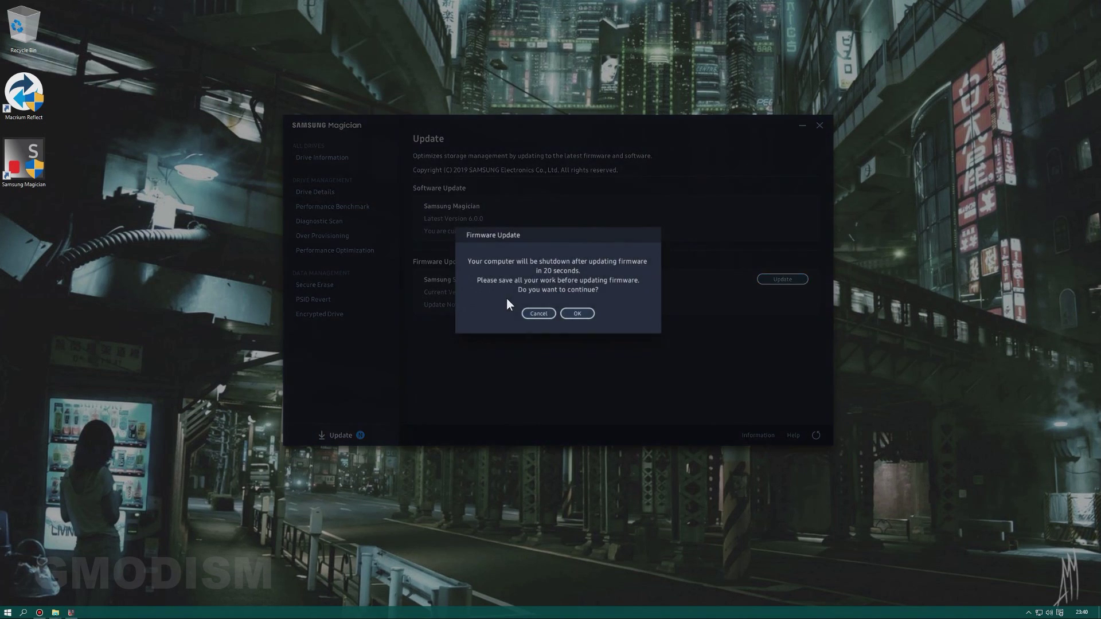
{"action": "left_click", "coordinate": [578, 313]}
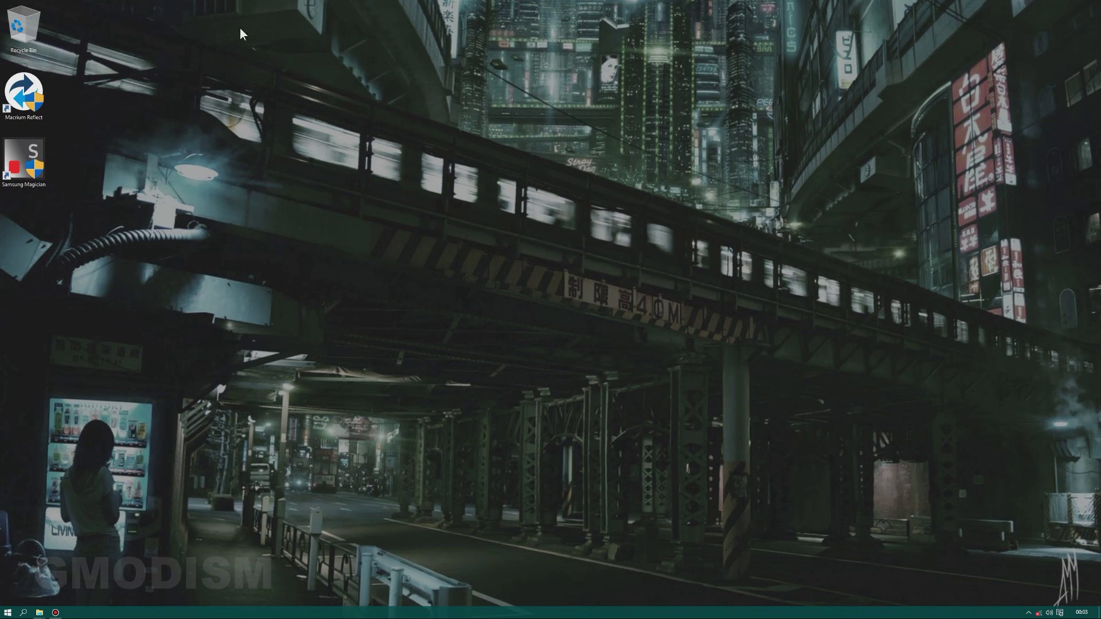
Launch Macrium Reflect, select the old hard drive and choose 'Clone this disk...'
{"action": "double_click", "coordinate": [23, 92]}
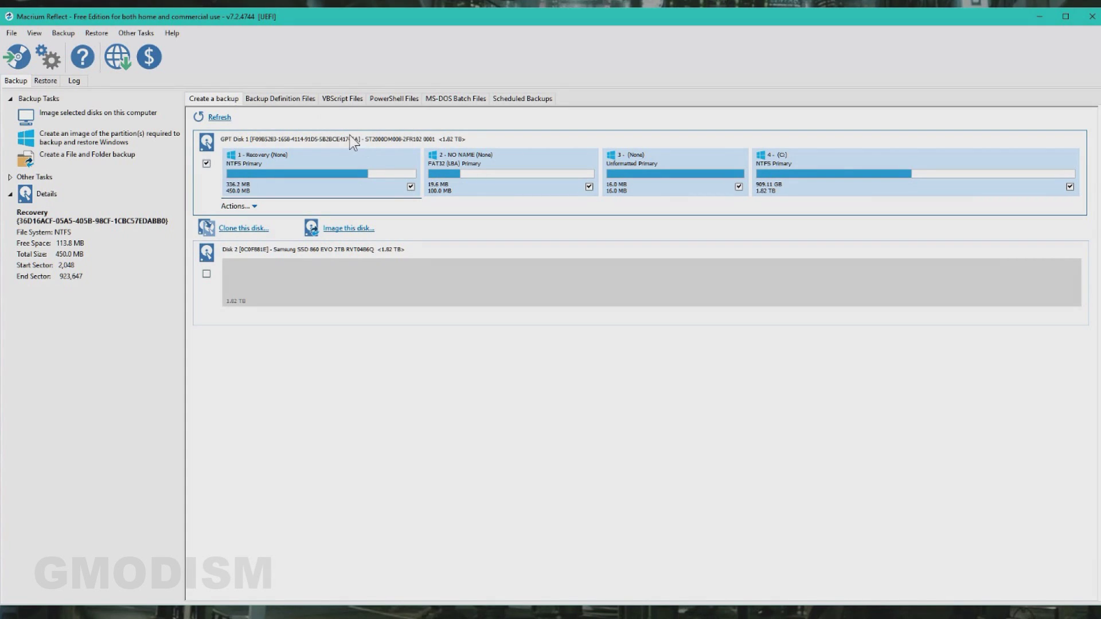
{"action": "left_click", "coordinate": [317, 280]}
{"action": "left_click", "coordinate": [735, 140]}
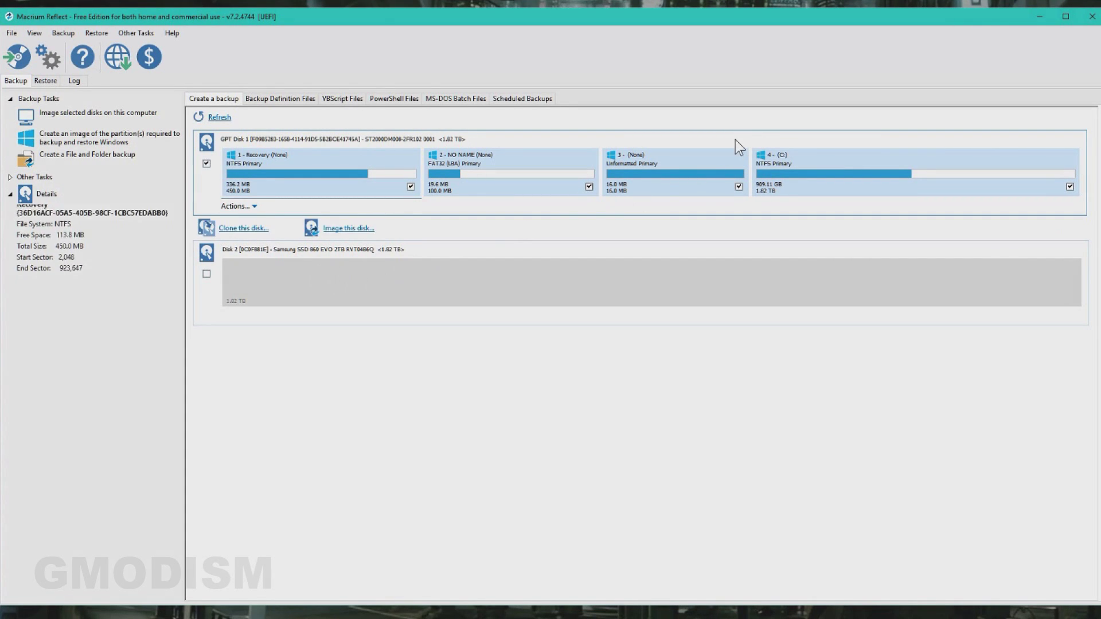
{"action": "left_click", "coordinate": [243, 228]}
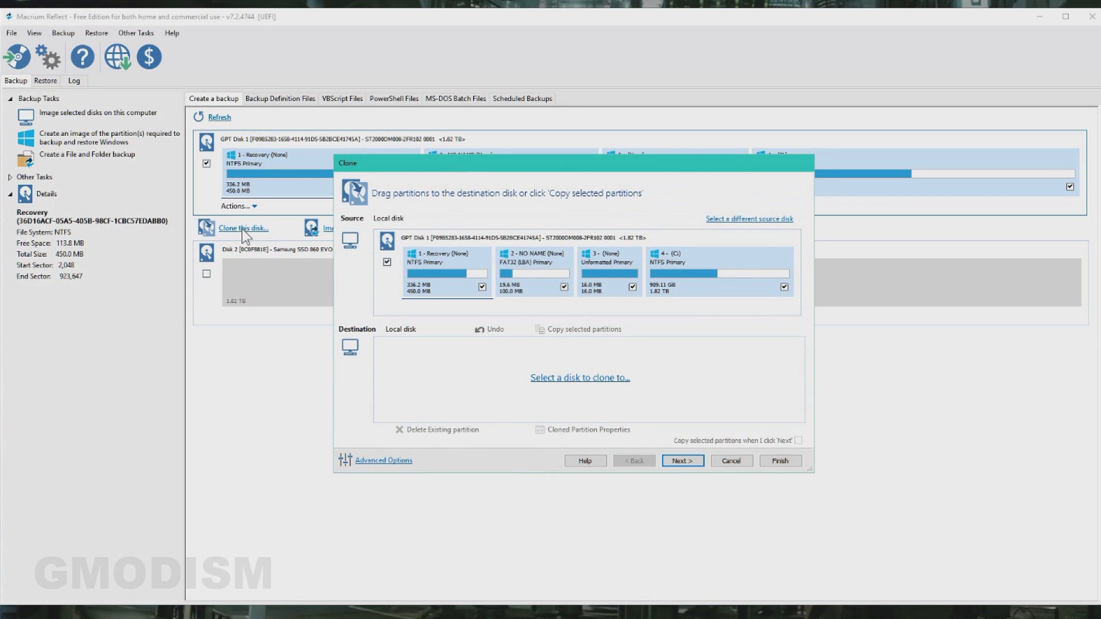
Set the Samsung SSD as destination and copy the Recovery, FAT32, 16 MB and C: partitions onto it
{"action": "left_click", "coordinate": [584, 378]}
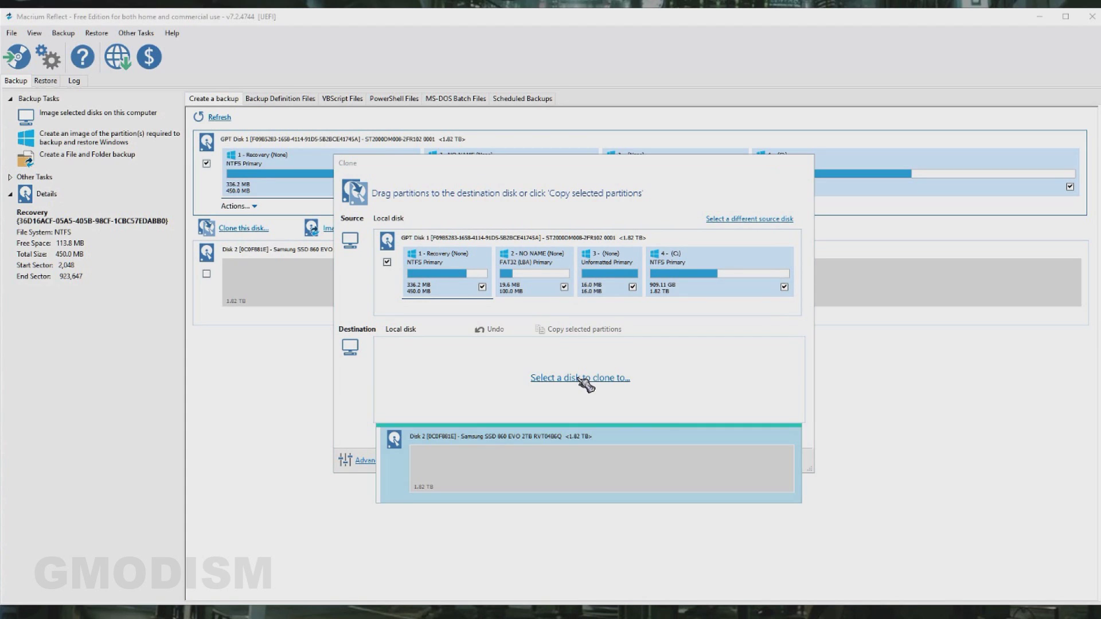
{"action": "left_click", "coordinate": [570, 467]}
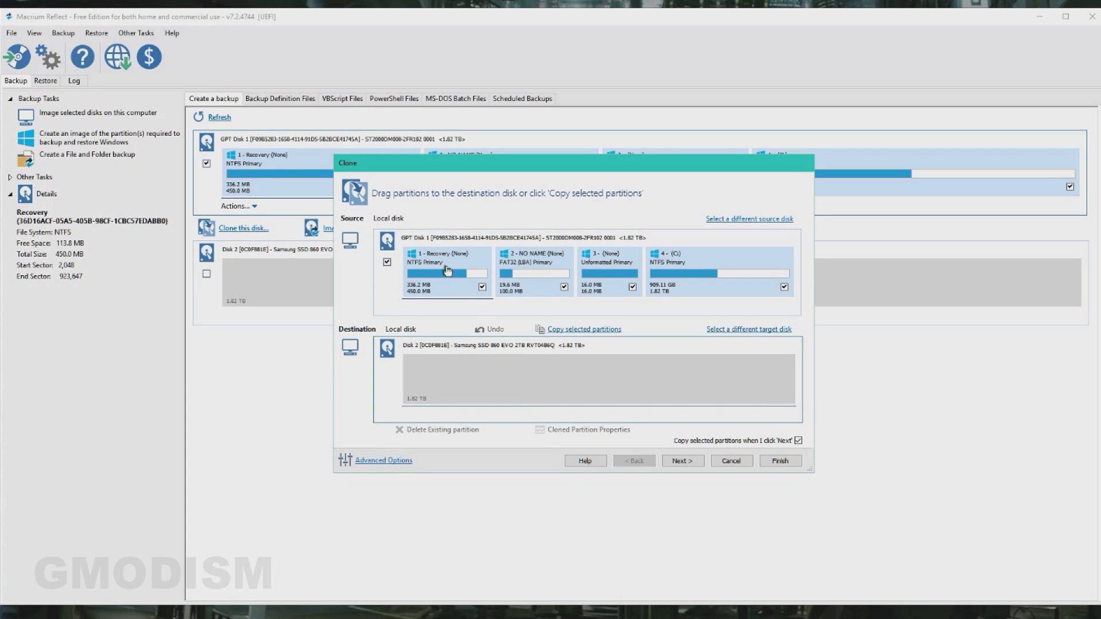
{"action": "left_click_drag", "start_coordinate": [447, 271], "coordinate": [442, 388]}
{"action": "left_click_drag", "start_coordinate": [528, 267], "coordinate": [580, 392]}
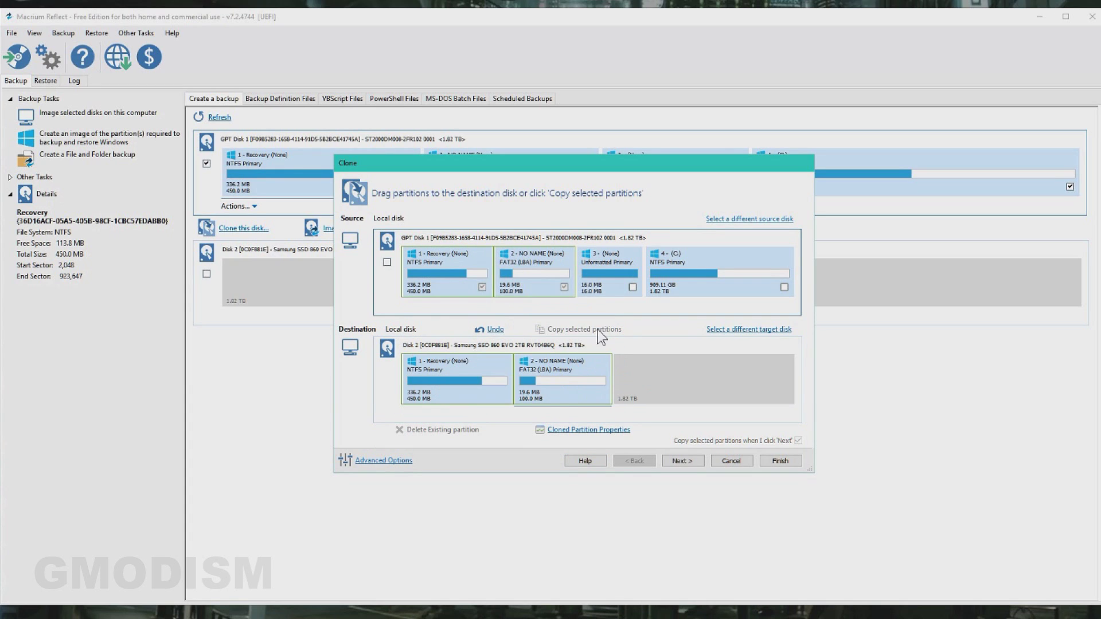
{"action": "left_click_drag", "start_coordinate": [608, 274], "coordinate": [630, 373]}
{"action": "left_click_drag", "start_coordinate": [688, 273], "coordinate": [728, 370]}
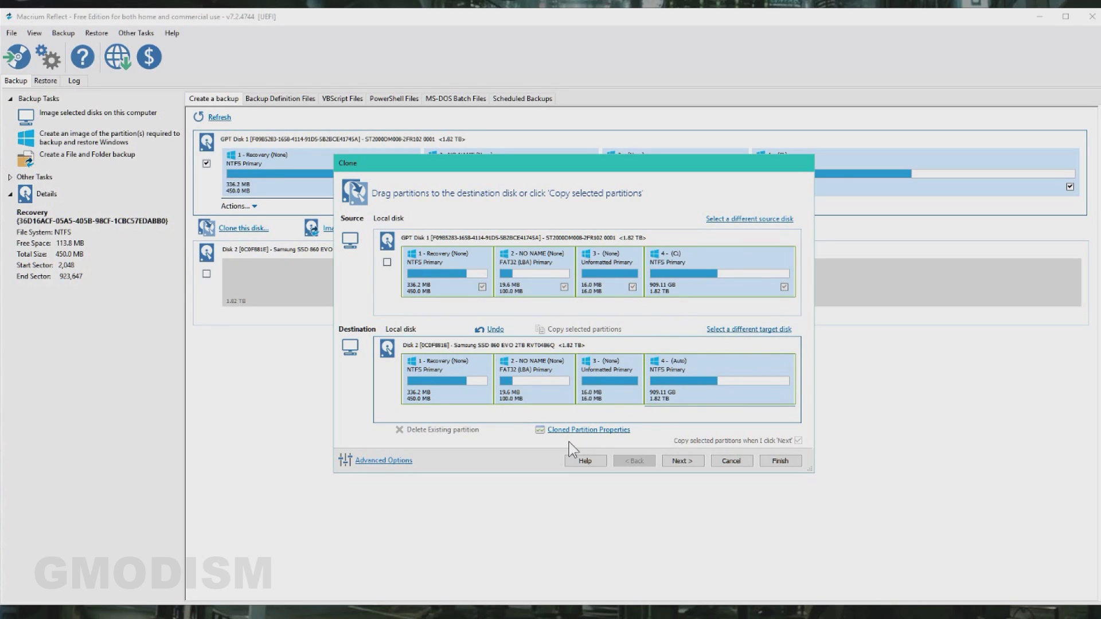
{"action": "left_click", "coordinate": [624, 430]}
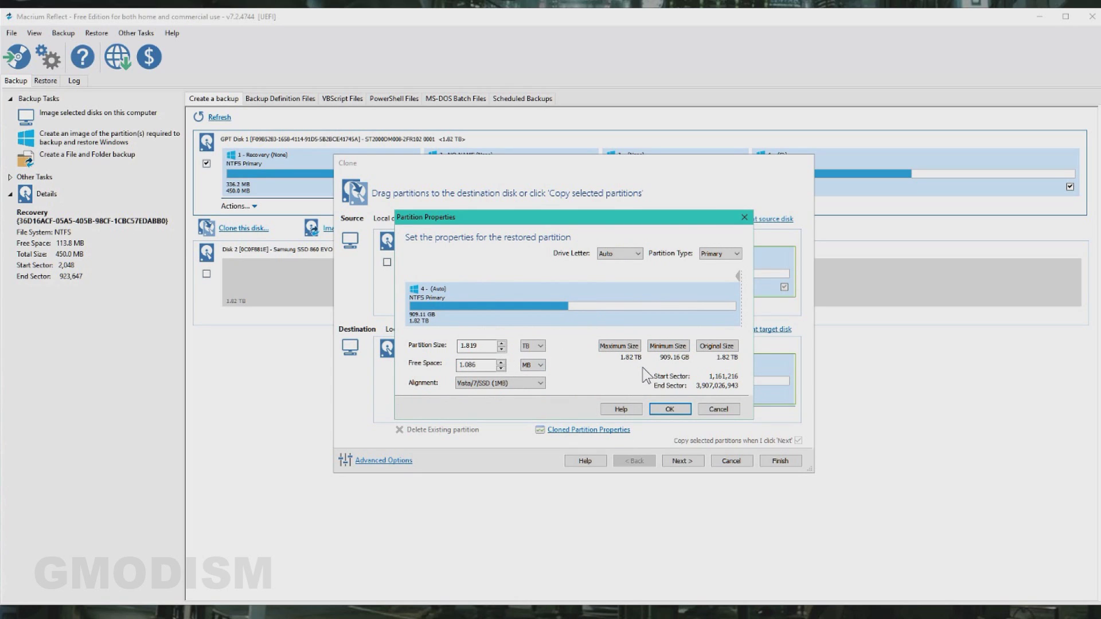
Keep 1MB SSD alignment and shrink C: to 1.60 TB, leaving 226.43 GB unallocated
{"action": "left_click", "coordinate": [540, 383]}
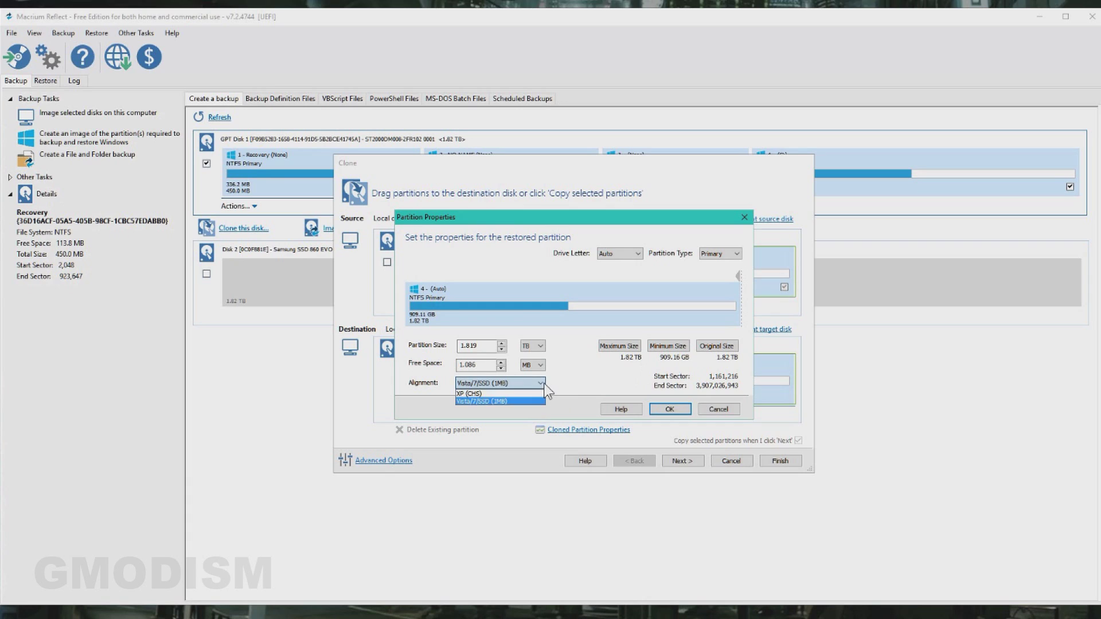
{"action": "left_click", "coordinate": [539, 393]}
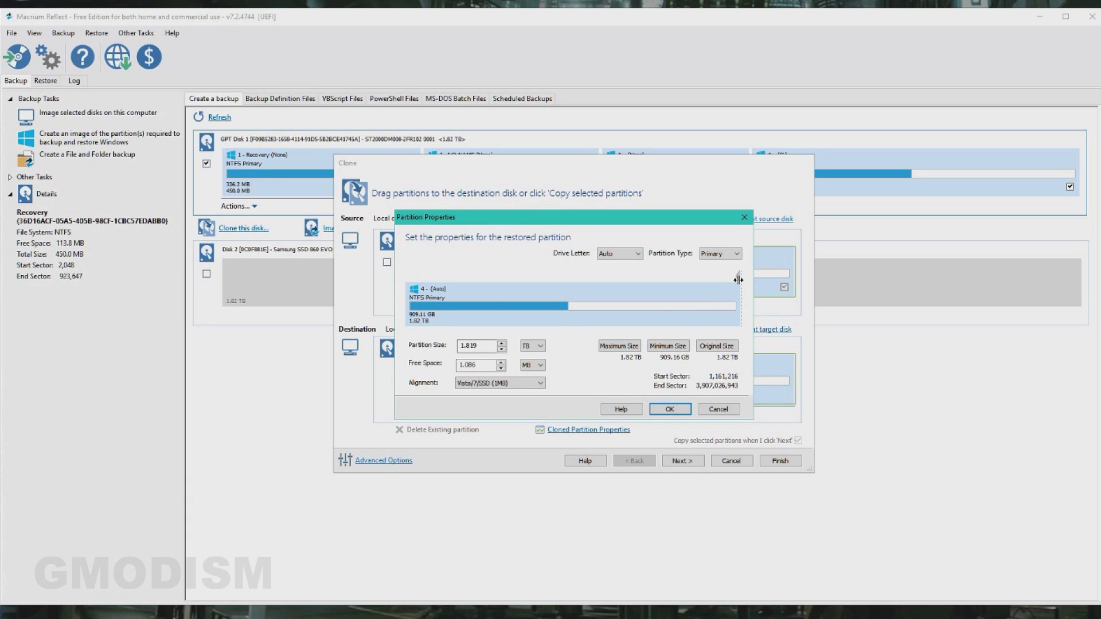
{"action": "mouse_move", "coordinate": [738, 280]}
{"action": "left_mouse_down"}
{"action": "mouse_move", "coordinate": [642, 280]}
{"action": "mouse_move", "coordinate": [770, 280]}
{"action": "mouse_move", "coordinate": [629, 277]}
{"action": "mouse_move", "coordinate": [743, 278]}
{"action": "left_mouse_up"}
{"action": "left_click_drag", "start_coordinate": [737, 279], "coordinate": [638, 279]}
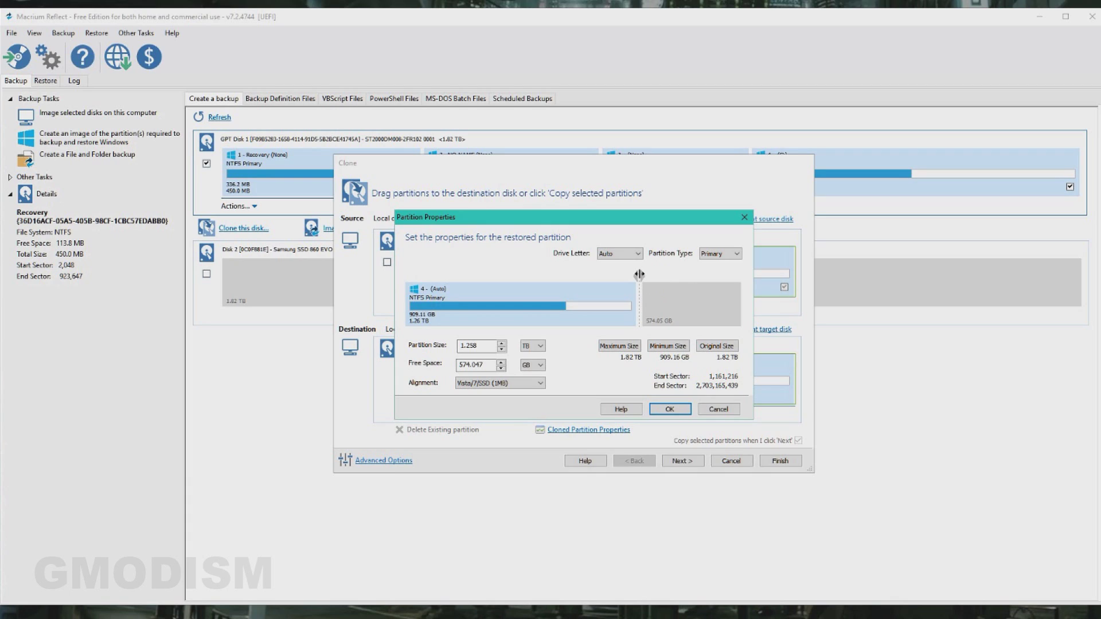
{"action": "left_click_drag", "start_coordinate": [639, 274], "coordinate": [738, 276]}
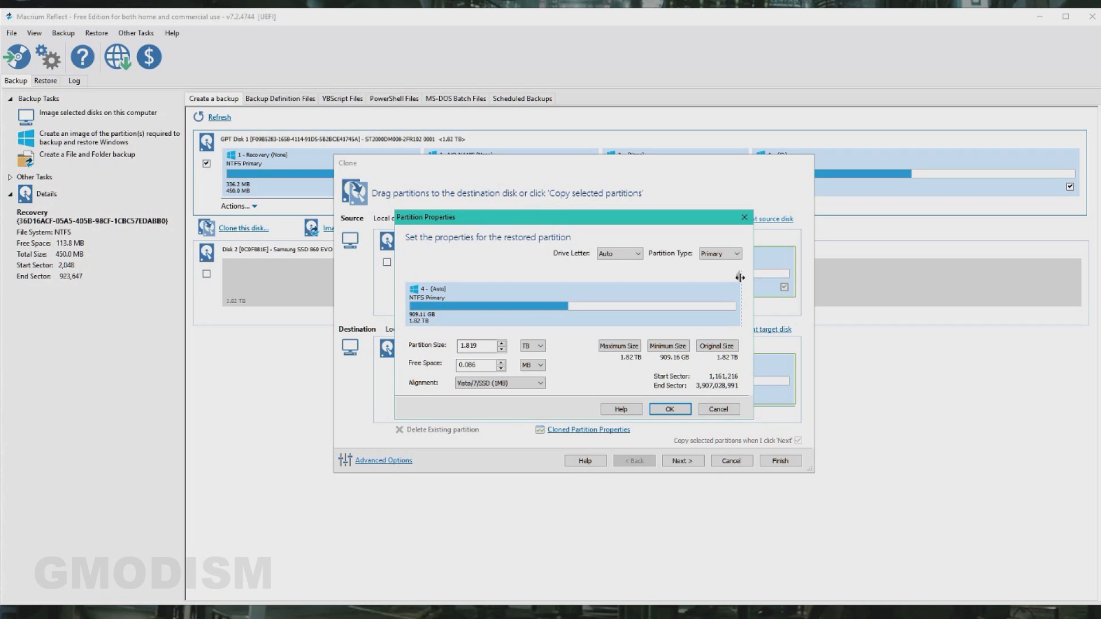
{"action": "left_click_drag", "start_coordinate": [739, 277], "coordinate": [706, 290]}
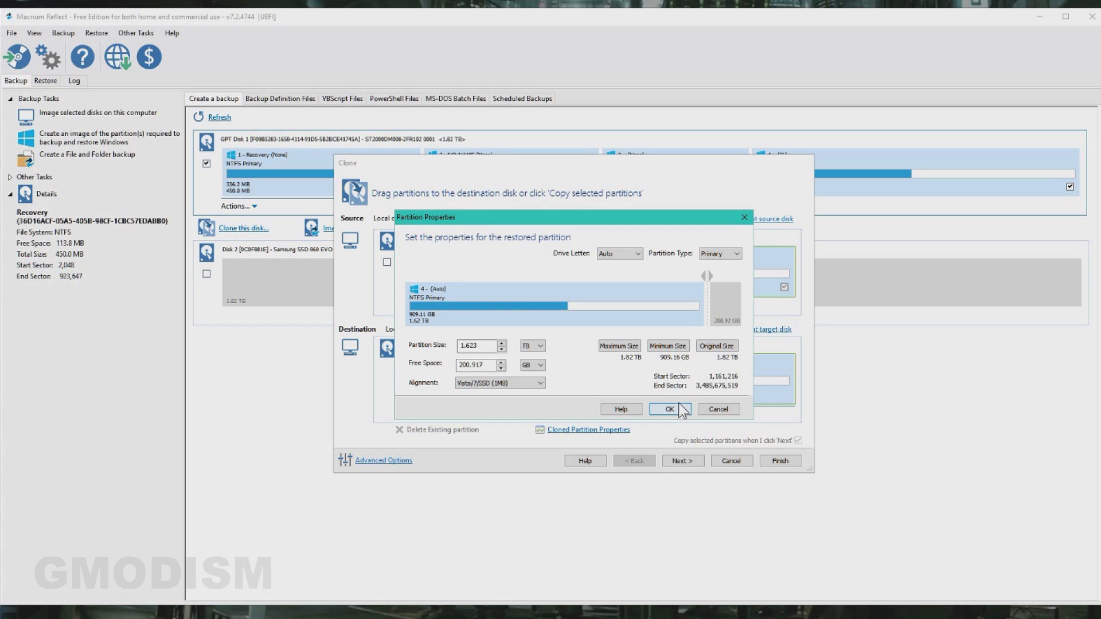
{"action": "left_click_drag", "start_coordinate": [707, 276], "coordinate": [701, 275]}
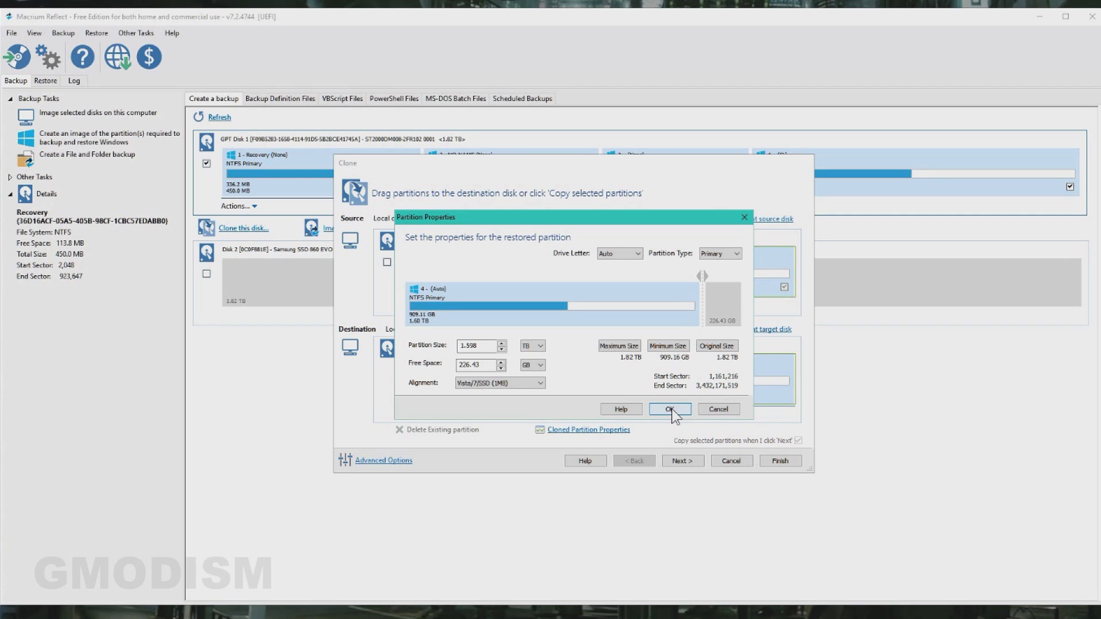
{"action": "left_click", "coordinate": [670, 409]}
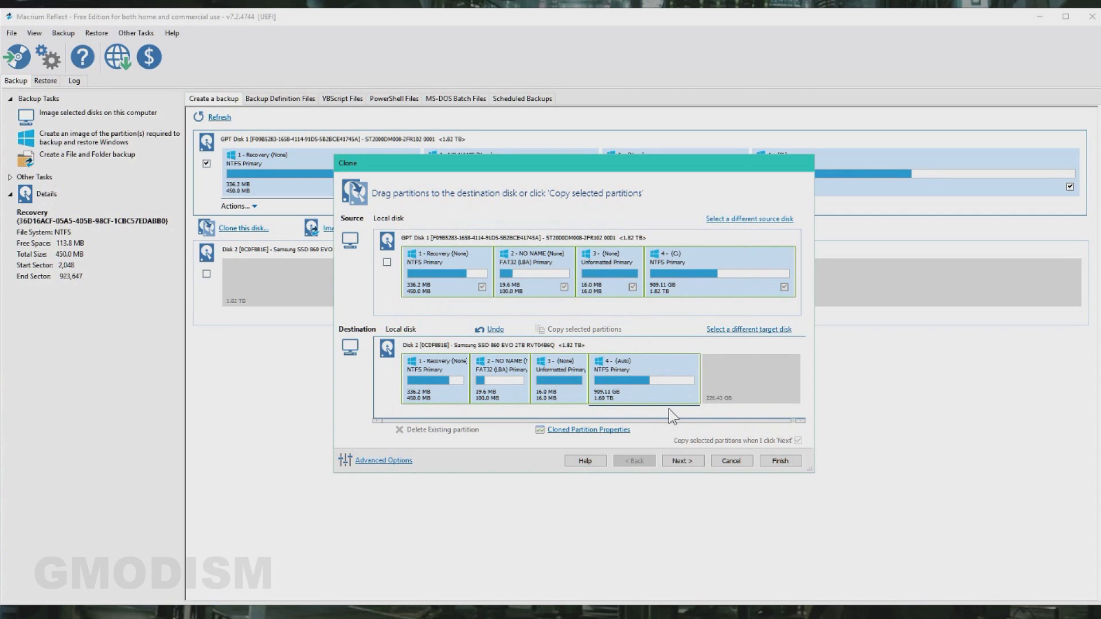
Skip the schedule page and review the four partition operations in the Clone Summary
{"action": "left_click", "coordinate": [682, 462]}
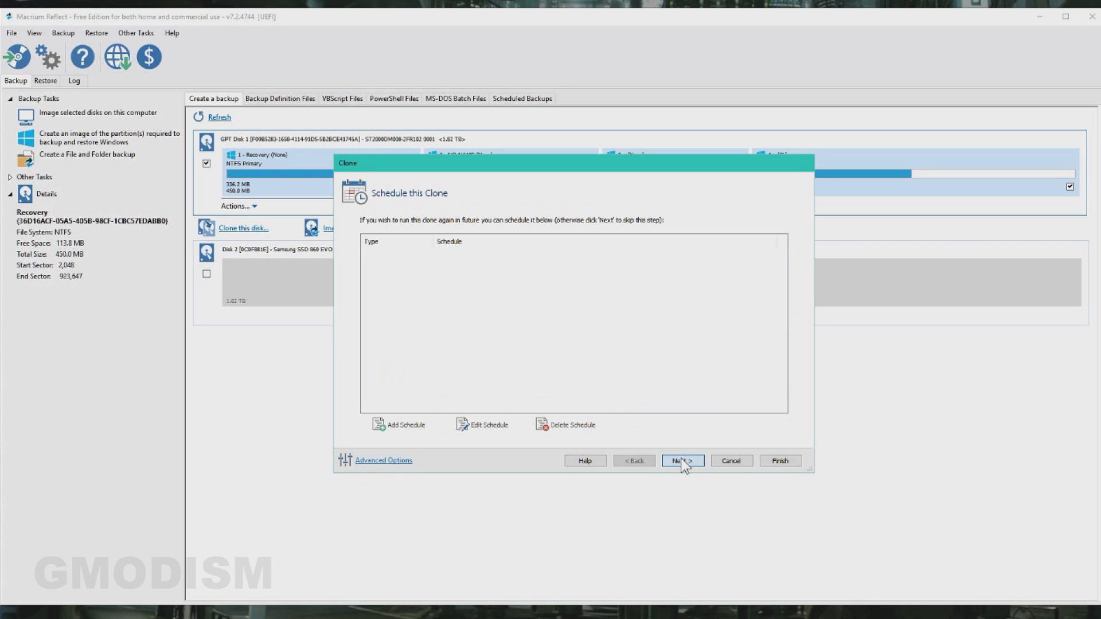
{"action": "left_click", "coordinate": [686, 461]}
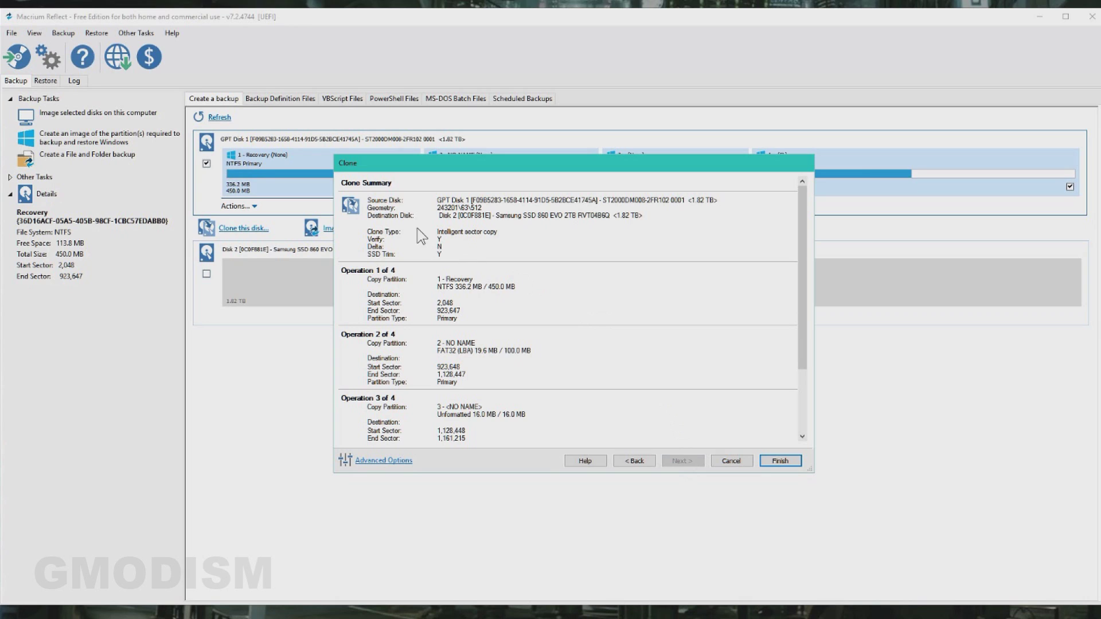
{"action": "scroll", "coordinate": [424, 268], "scroll_direction": "down", "scroll_amount": 1}
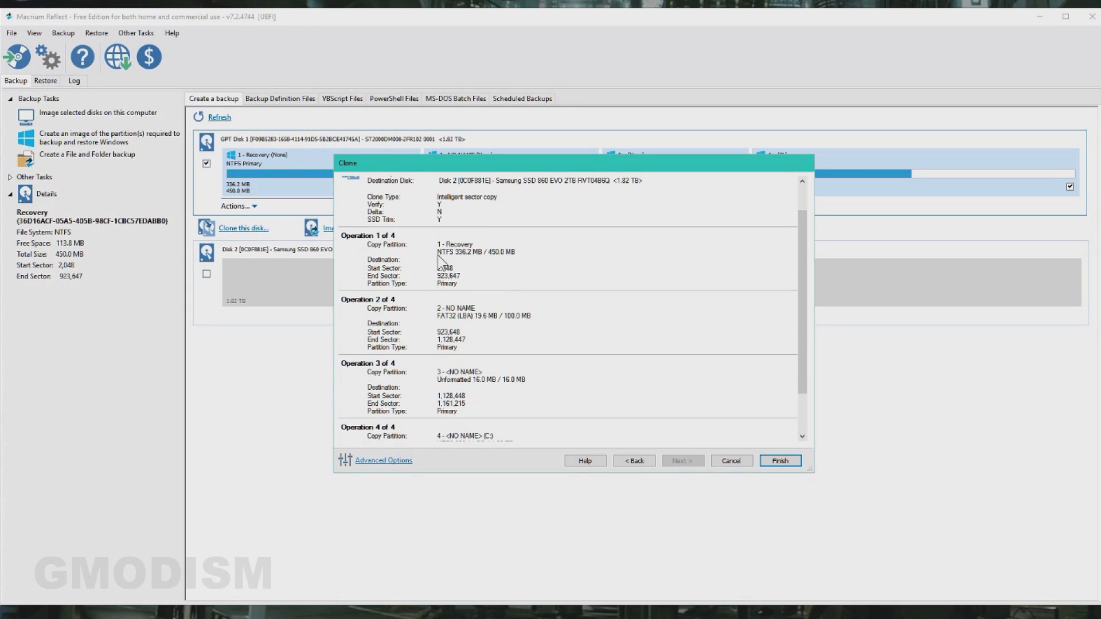
{"action": "scroll", "coordinate": [430, 252], "scroll_direction": "down", "scroll_amount": 2}
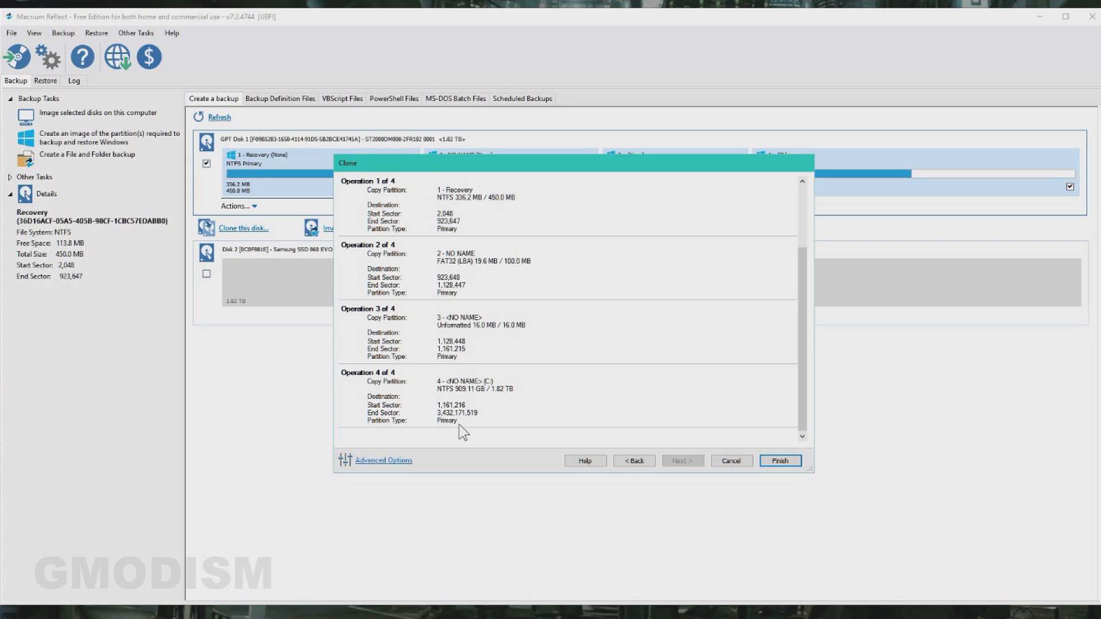
{"action": "scroll", "coordinate": [461, 266], "scroll_direction": "up", "scroll_amount": 2}
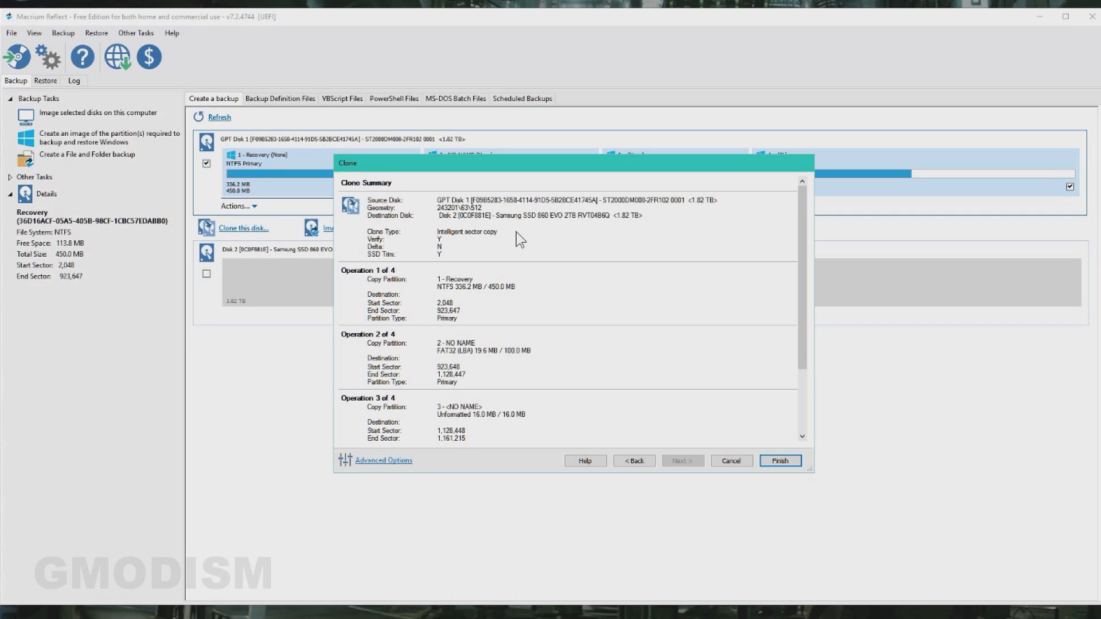
{"action": "scroll", "coordinate": [568, 240], "scroll_direction": "down", "scroll_amount": 3}
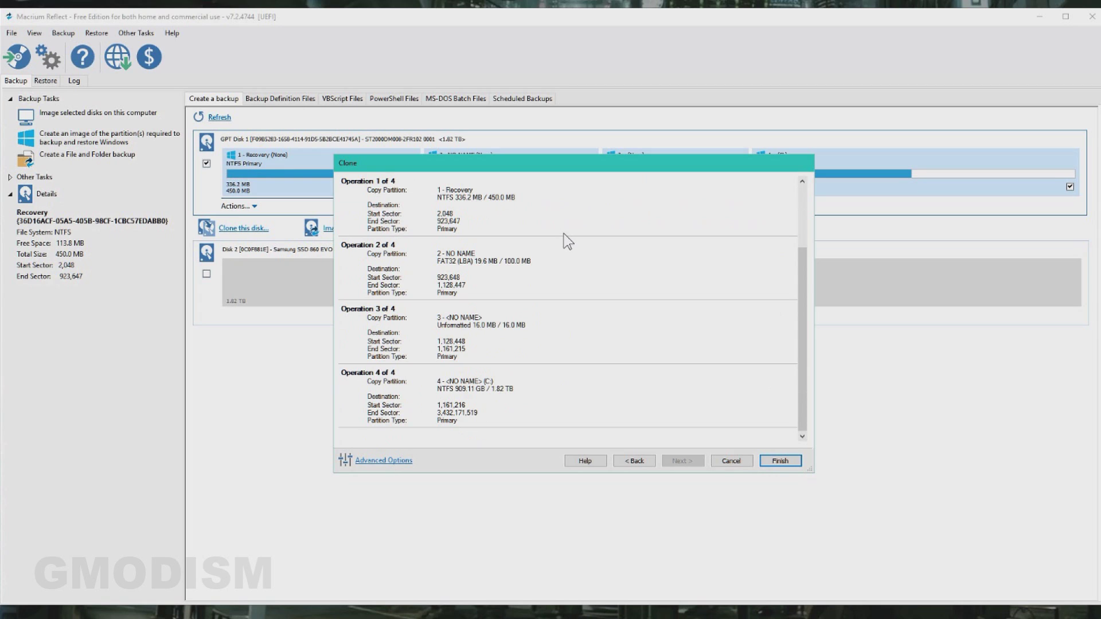
Finish the clone setup, accept the save options, and confirm overwriting the SSD's volumes to start cloning
{"action": "left_click", "coordinate": [779, 462]}
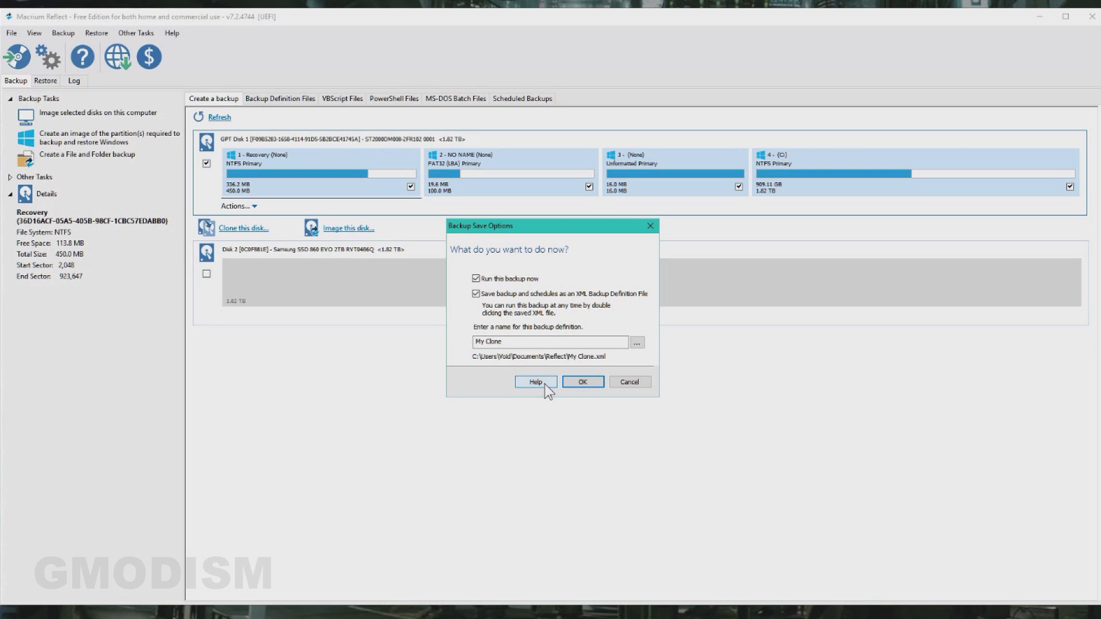
{"action": "left_click", "coordinate": [581, 381]}
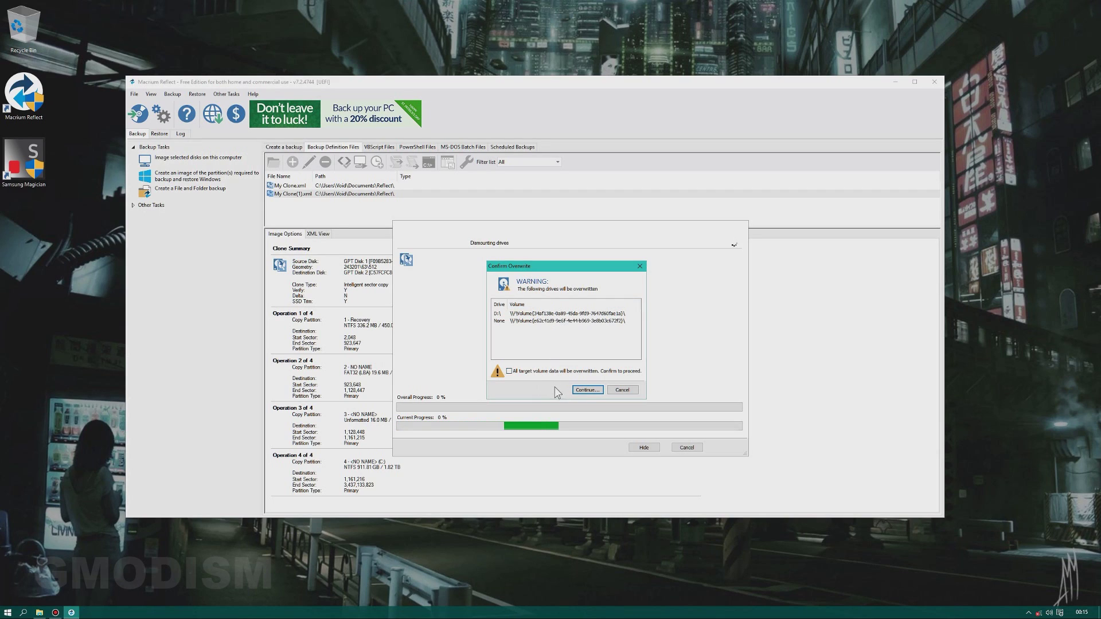
{"action": "left_click", "coordinate": [585, 390]}
{"action": "left_click", "coordinate": [623, 347]}
{"action": "left_click", "coordinate": [542, 371]}
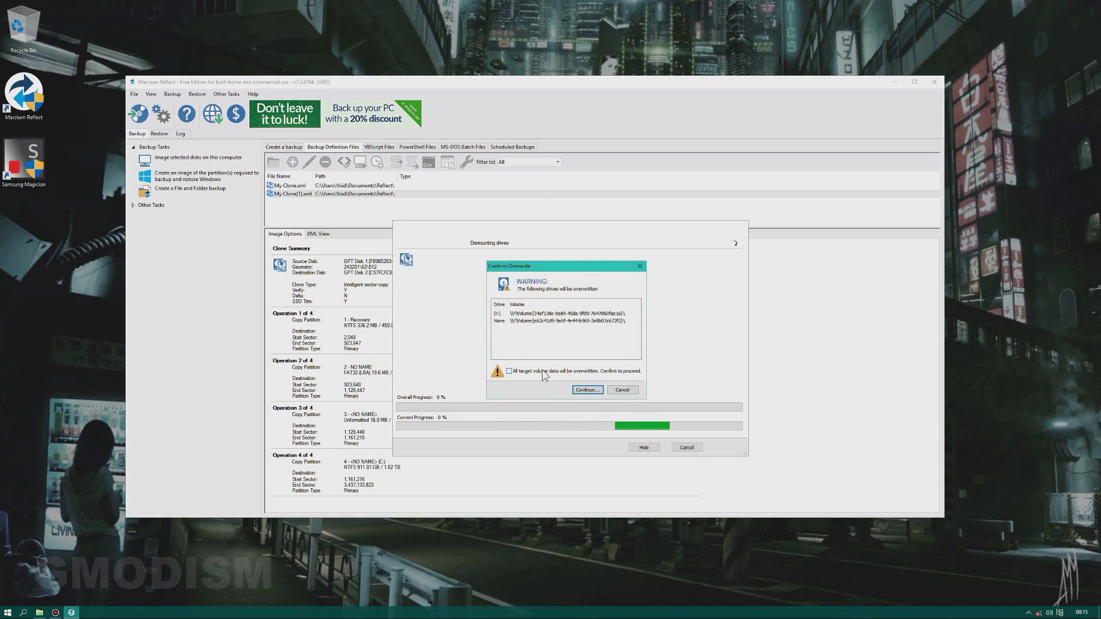
{"action": "left_click", "coordinate": [587, 390]}
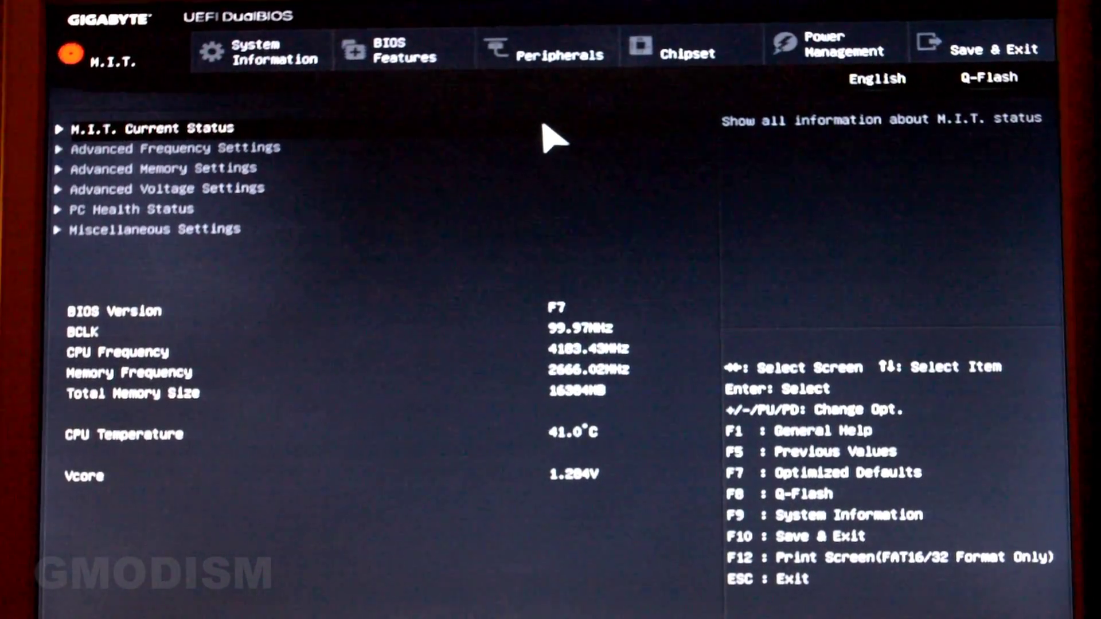
In BIOS Features, set Boot Option #1 to Windows Boot Manager (P0: Samsung SSD 860 EVO 2TB)
{"action": "left_click", "coordinate": [410, 49]}
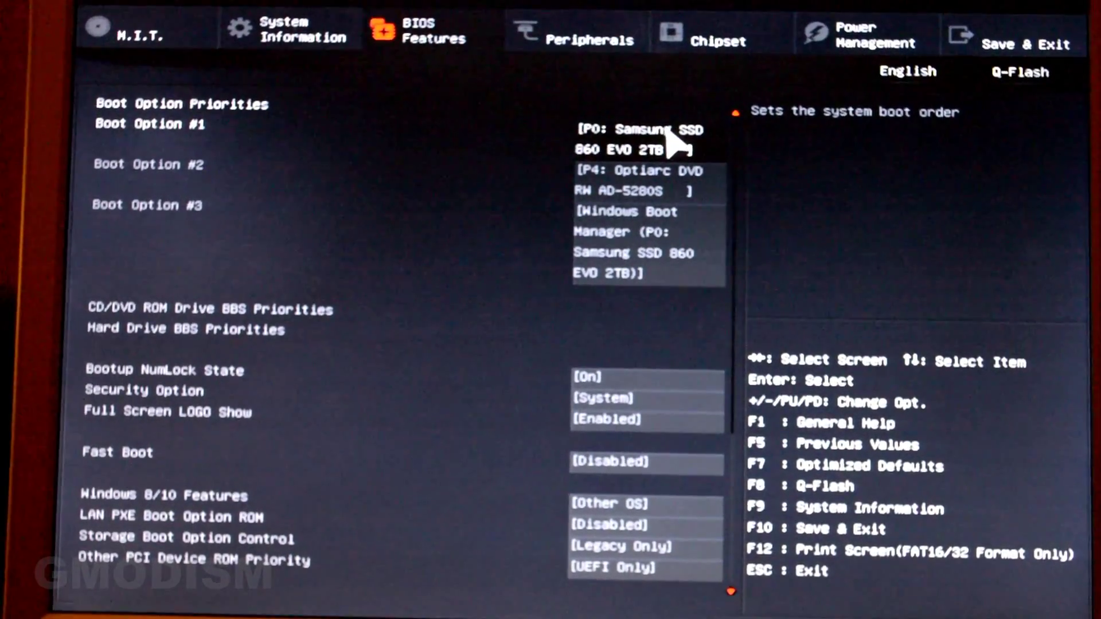
{"action": "left_click", "coordinate": [680, 141]}
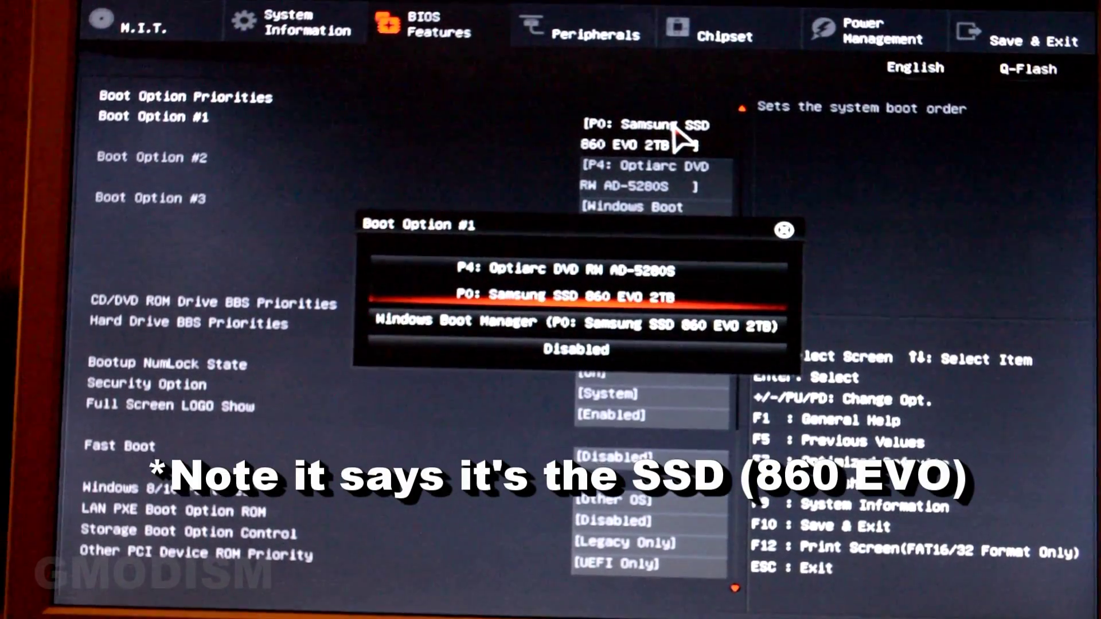
{"action": "left_click", "coordinate": [725, 320]}
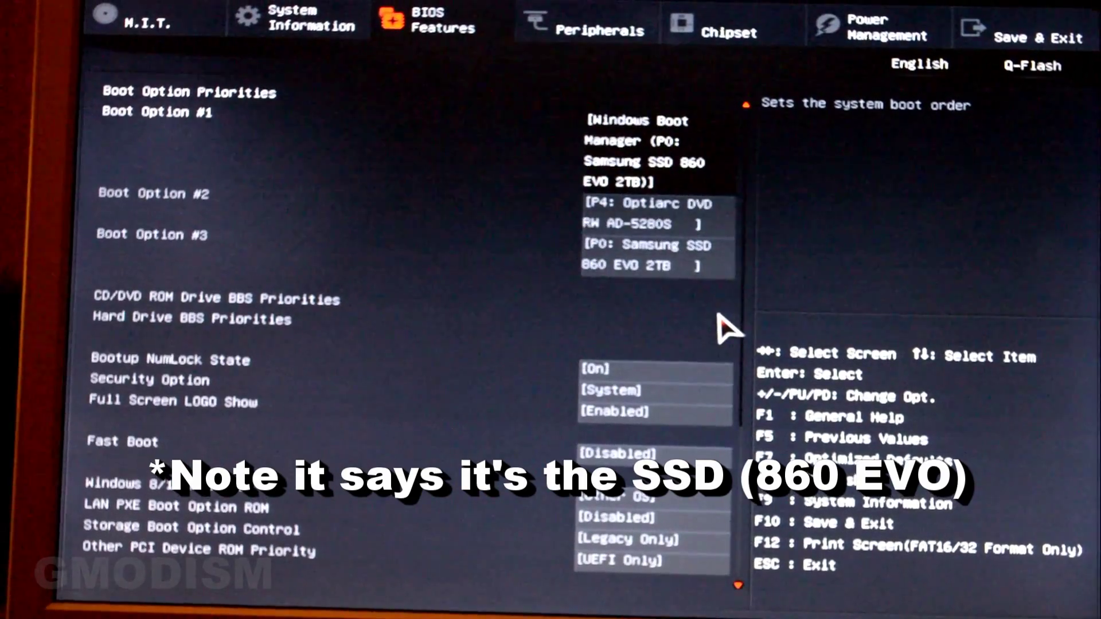
{"action": "left_click", "coordinate": [682, 226]}
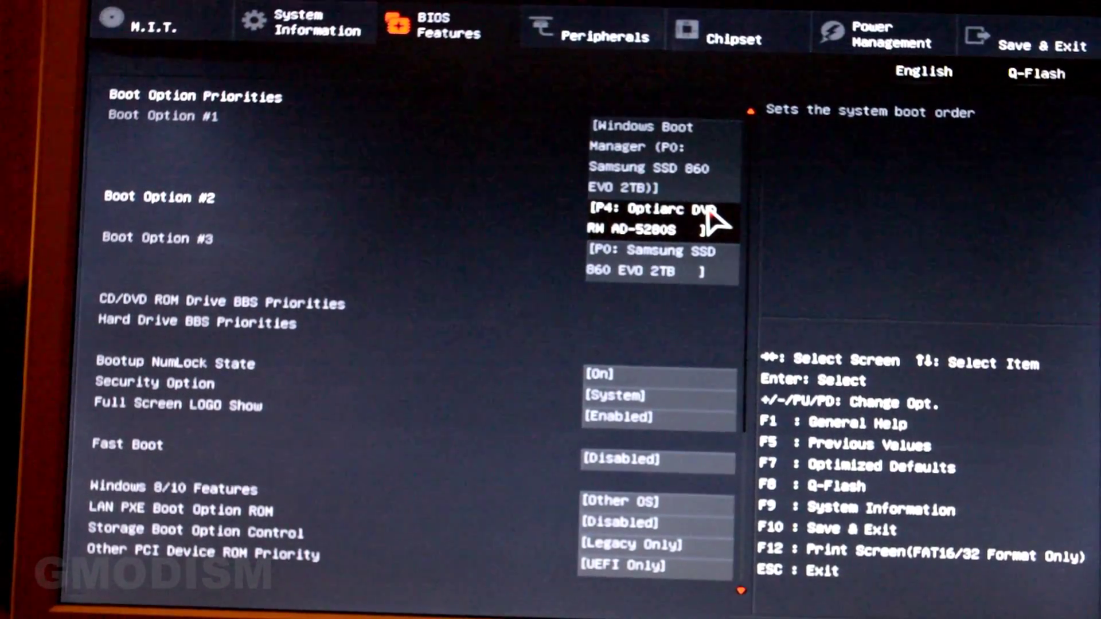
{"action": "left_click", "coordinate": [1000, 39]}
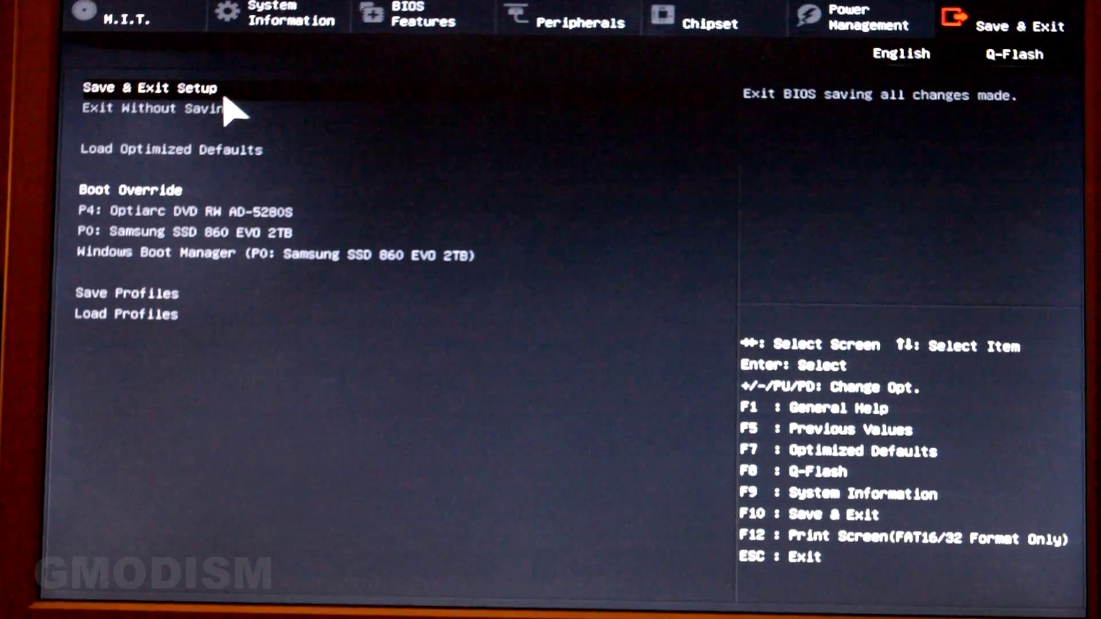
Save the configuration and reset so the PC reboots with the new boot order
{"action": "key", "text": "Return"}
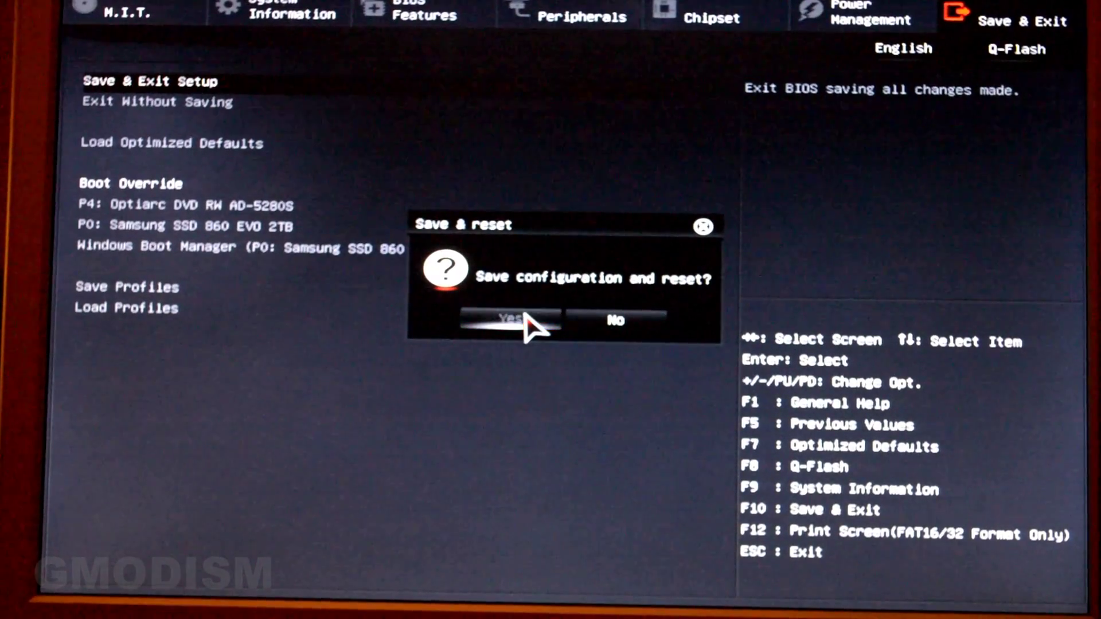
{"action": "left_click", "coordinate": [527, 325]}
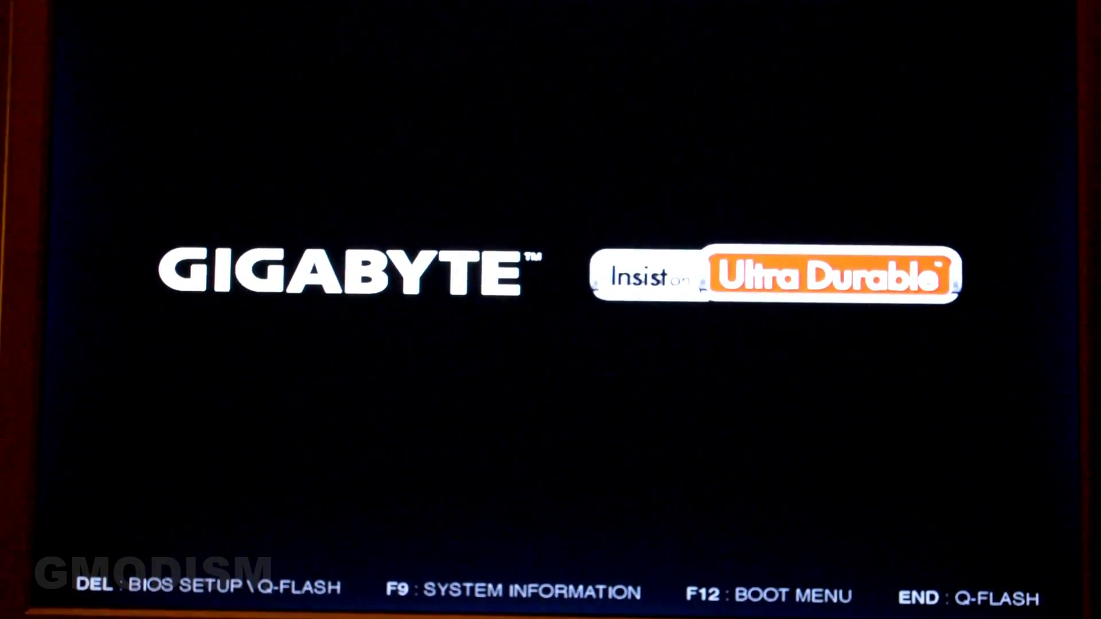